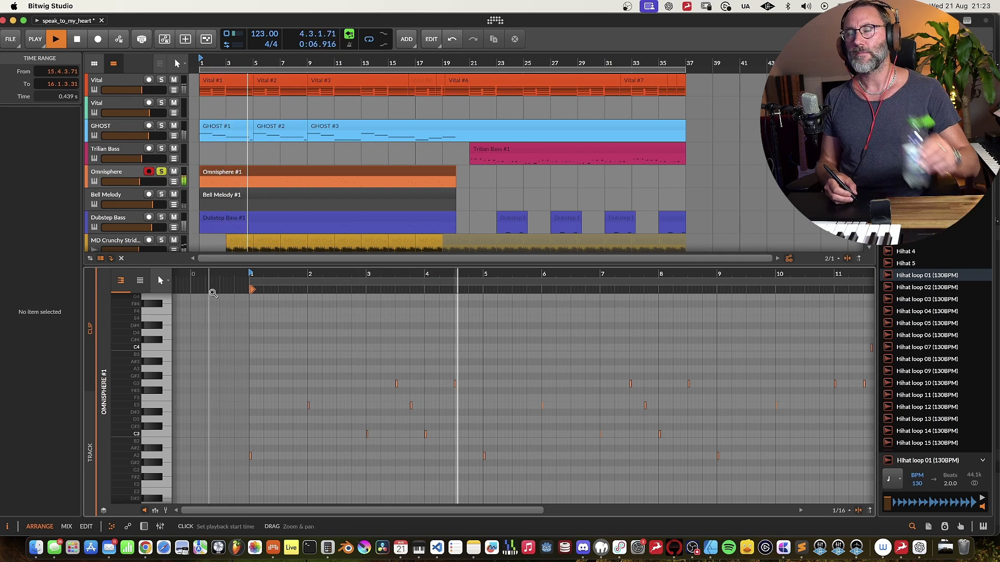
Open the Bell Melody track's device chain and play the track soloed, clearing the solo once playback is stopped
left_click(116, 175)
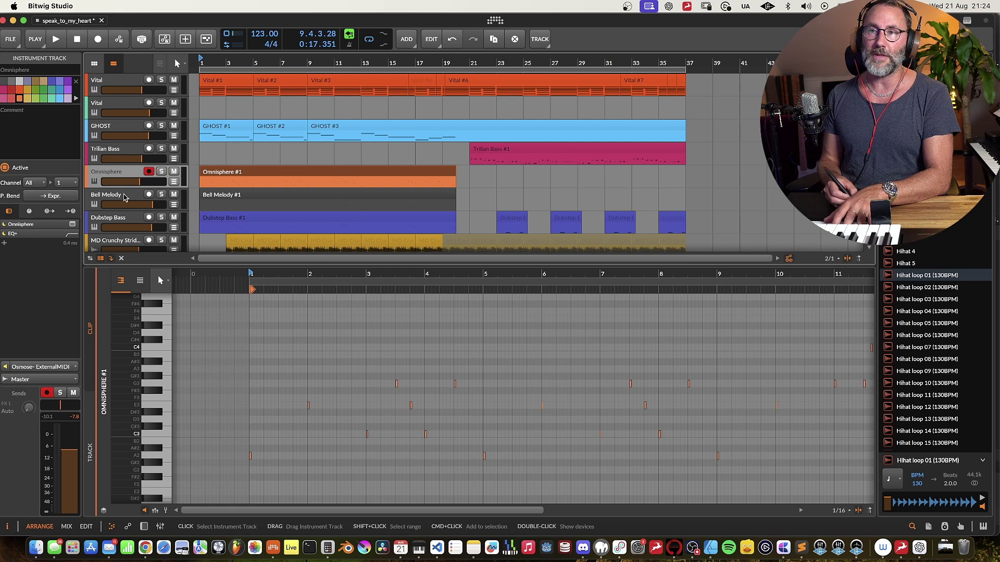
left_click(126, 196)
double_click(131, 203)
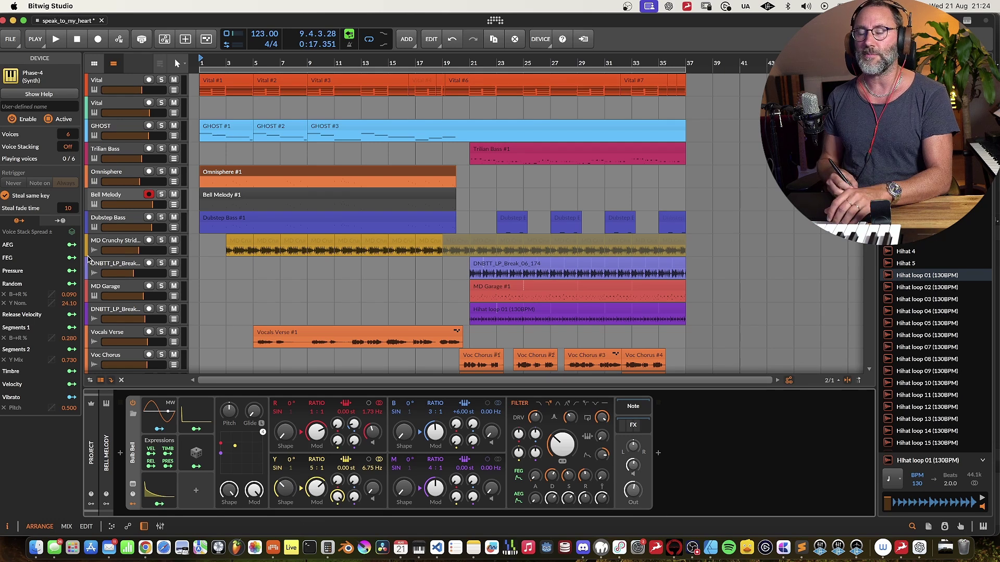
left_click(162, 195)
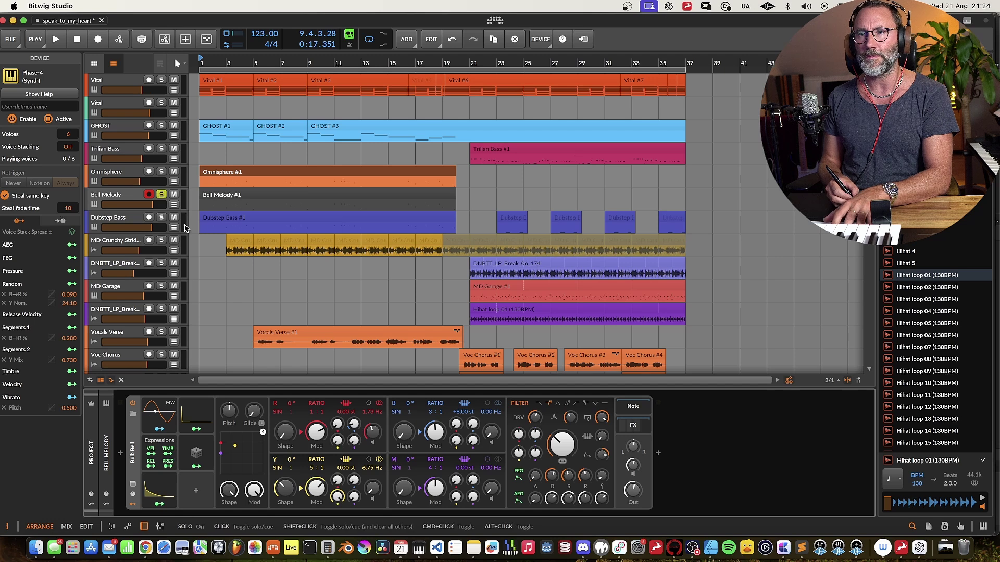
key("space")
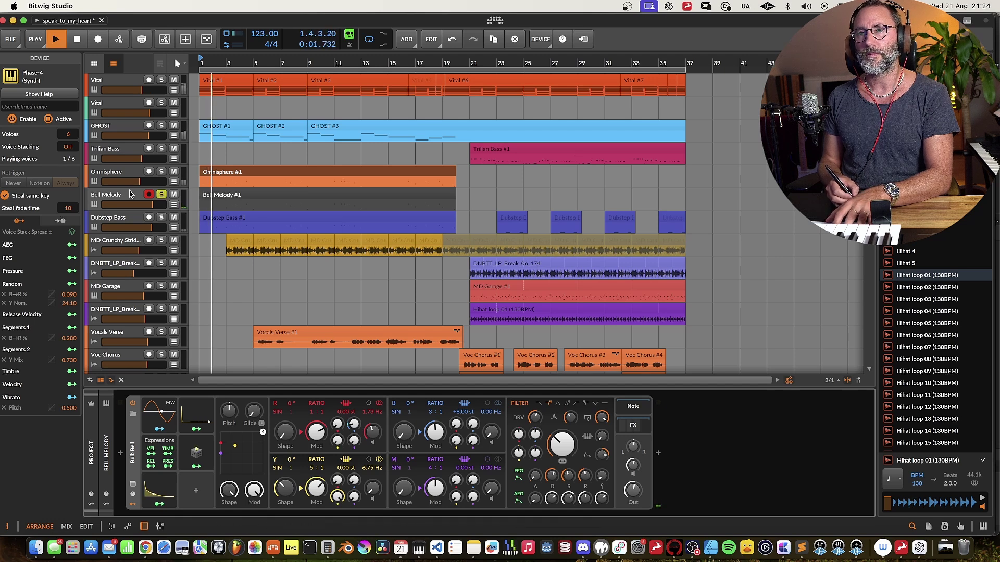
left_click(170, 205)
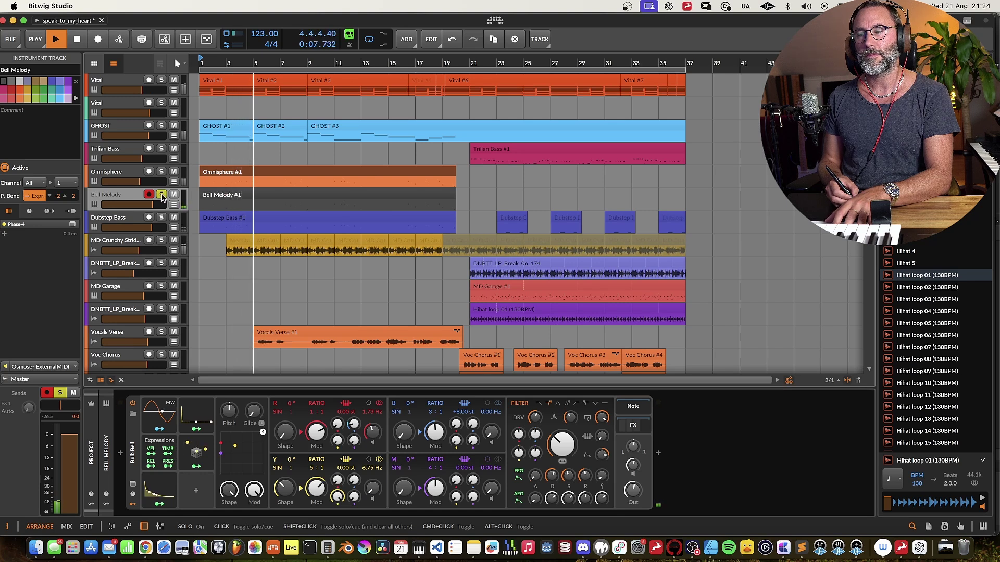
key("space")
left_click(162, 196)
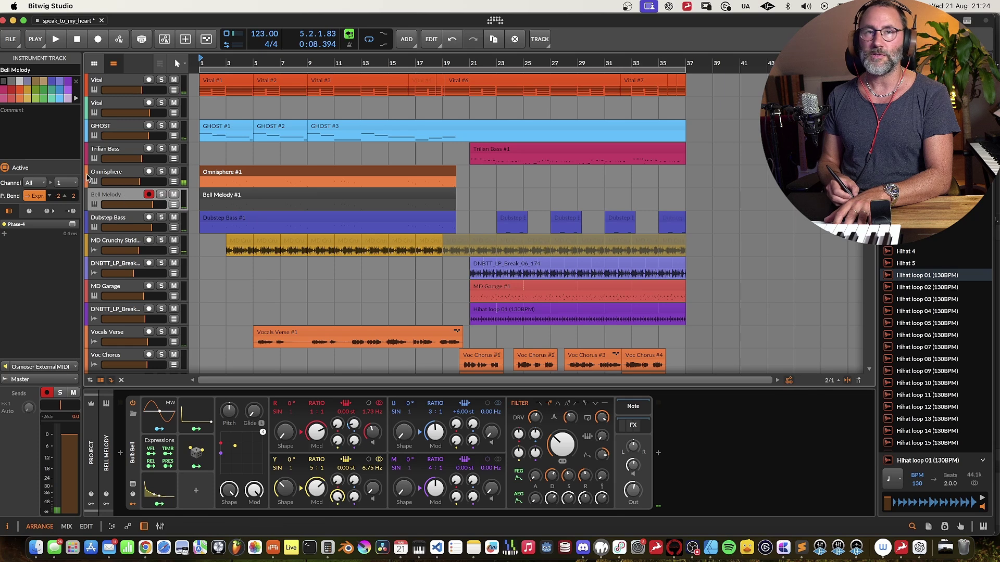
Play the Omnisphere track soloed to hear its part, clearing the solo once playback is stopped
left_click(146, 177)
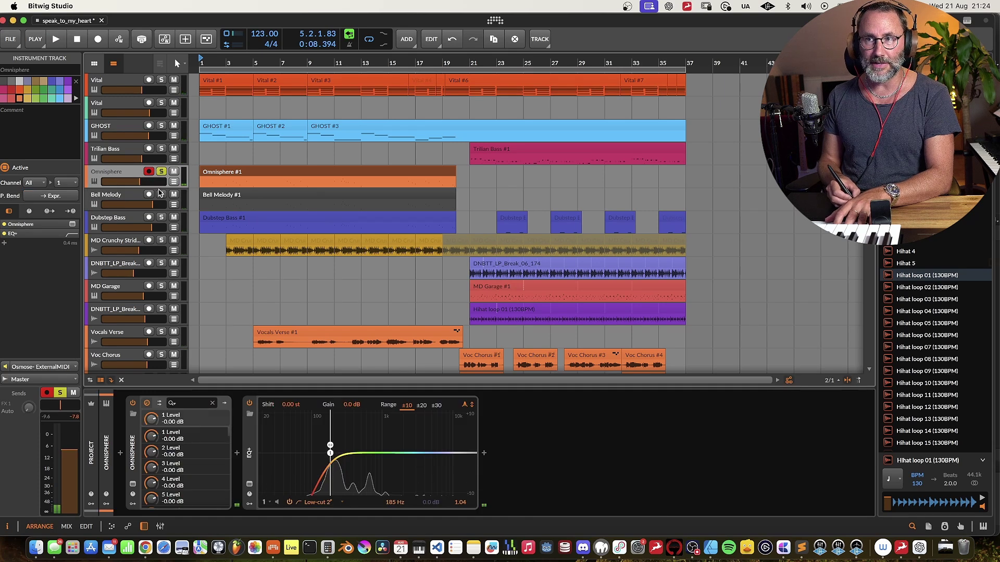
key("space")
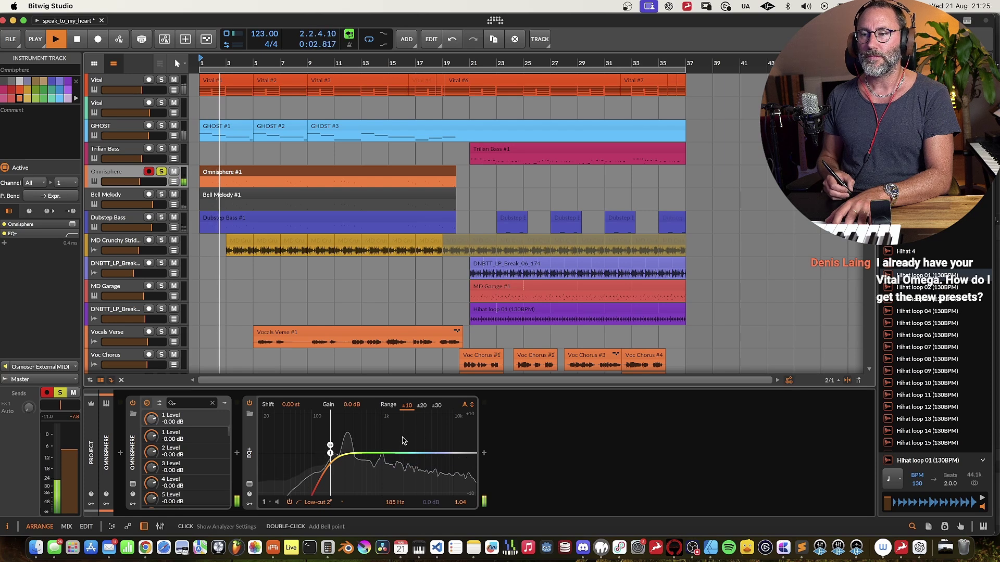
key("space")
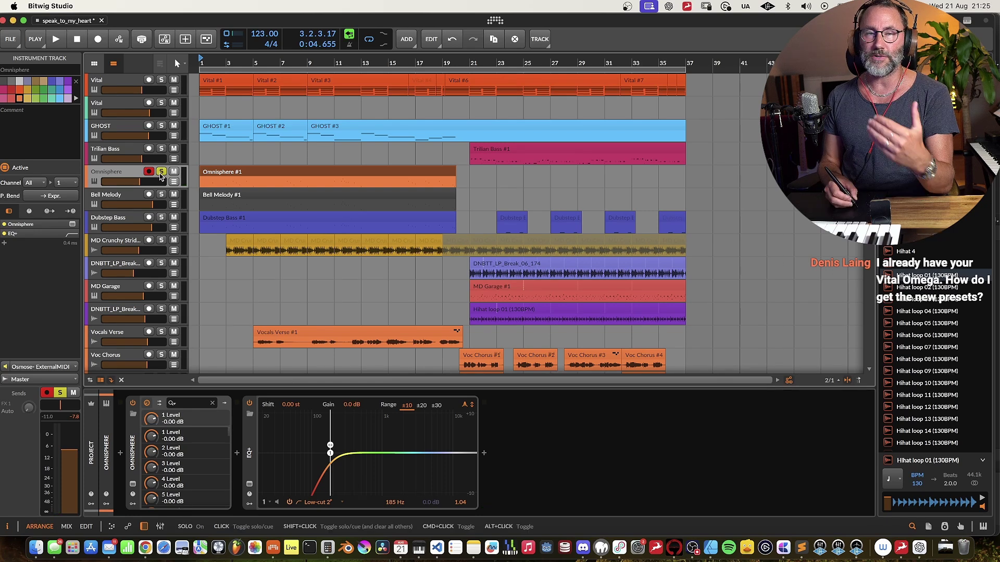
left_click(161, 172)
Add an instrument track directly below Bell Melody and load the Phase-4 synth onto it
left_click(131, 196)
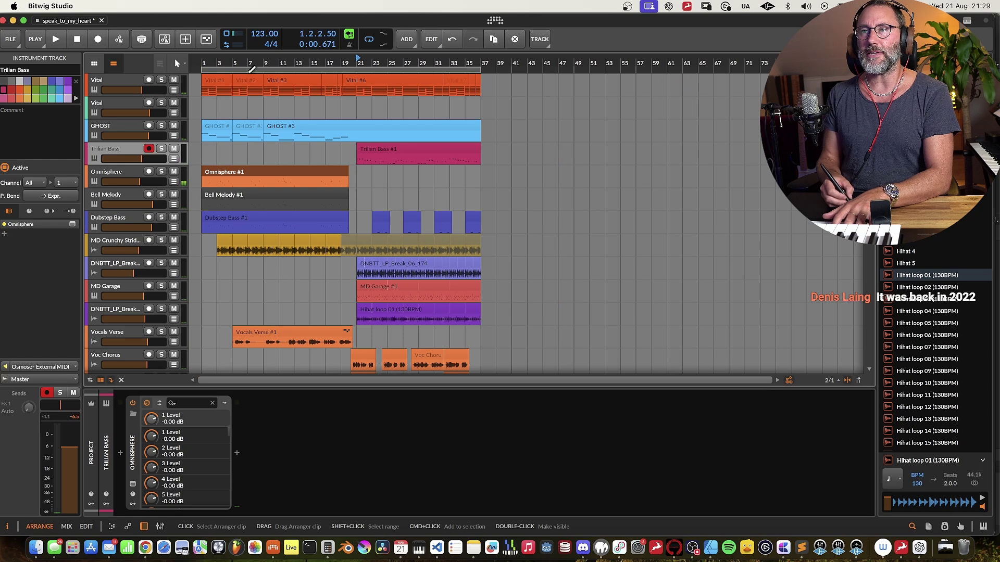
left_click_drag(248, 60, 288, 70)
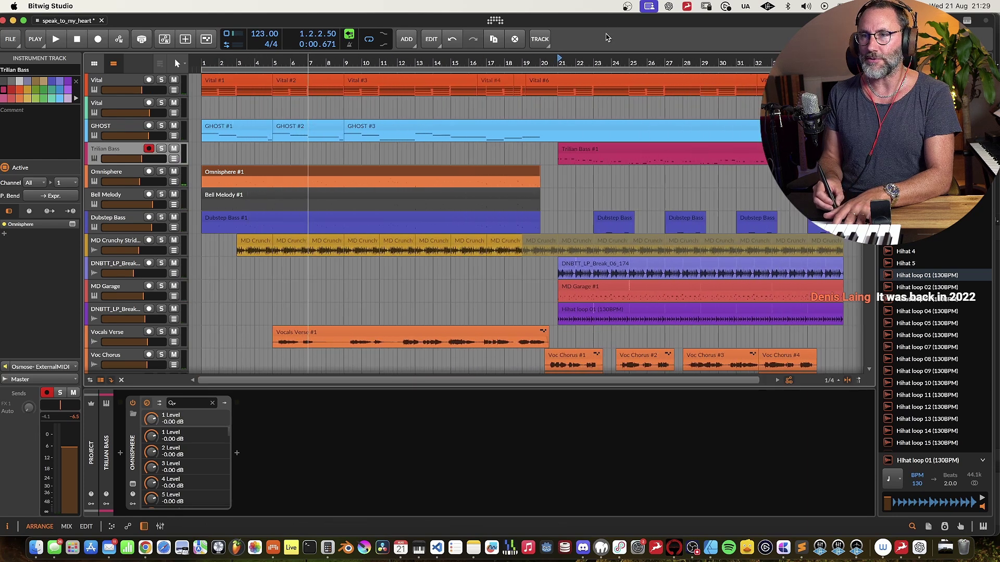
left_click(118, 200)
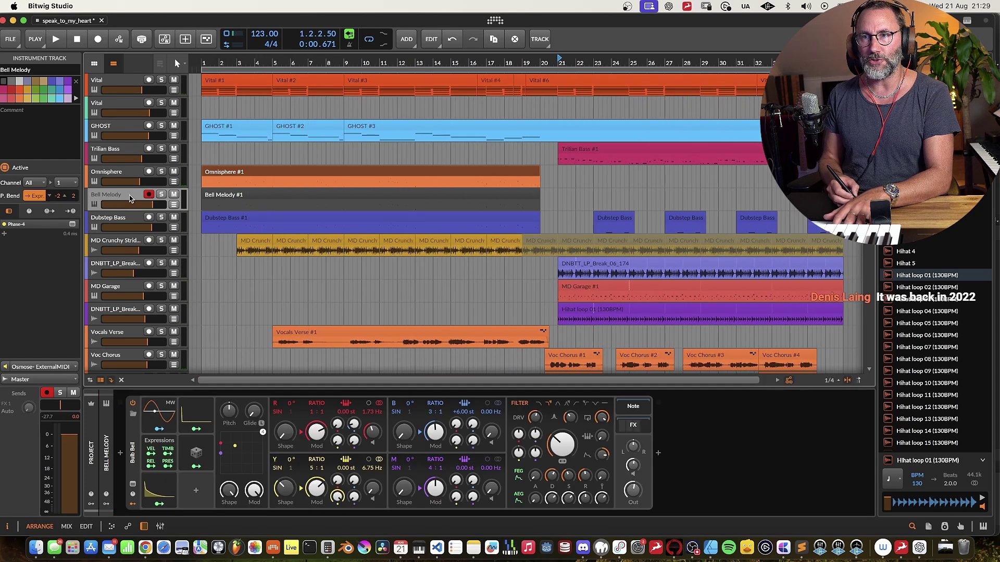
right_click(130, 199)
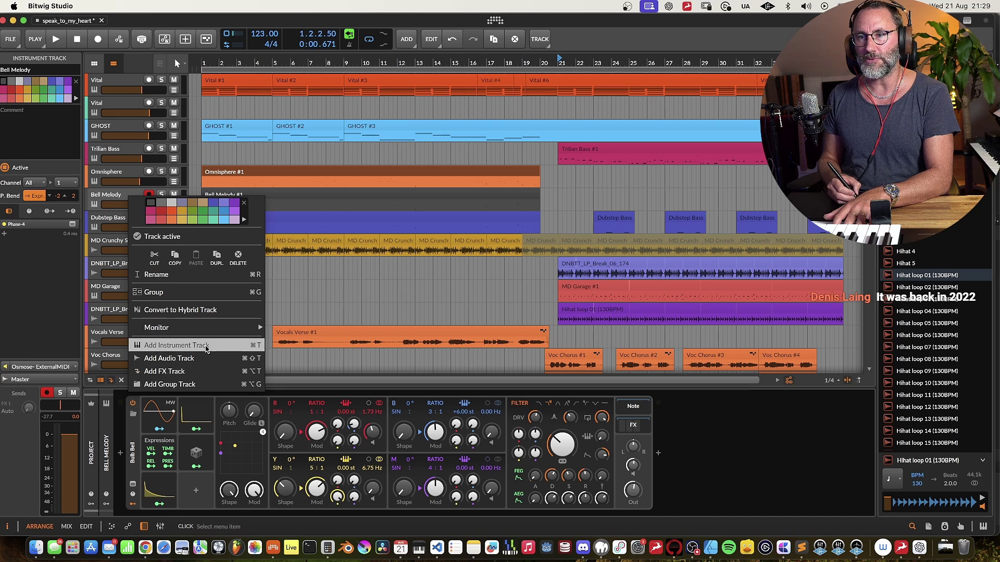
left_click(206, 348)
left_click(121, 453)
type("phase4")
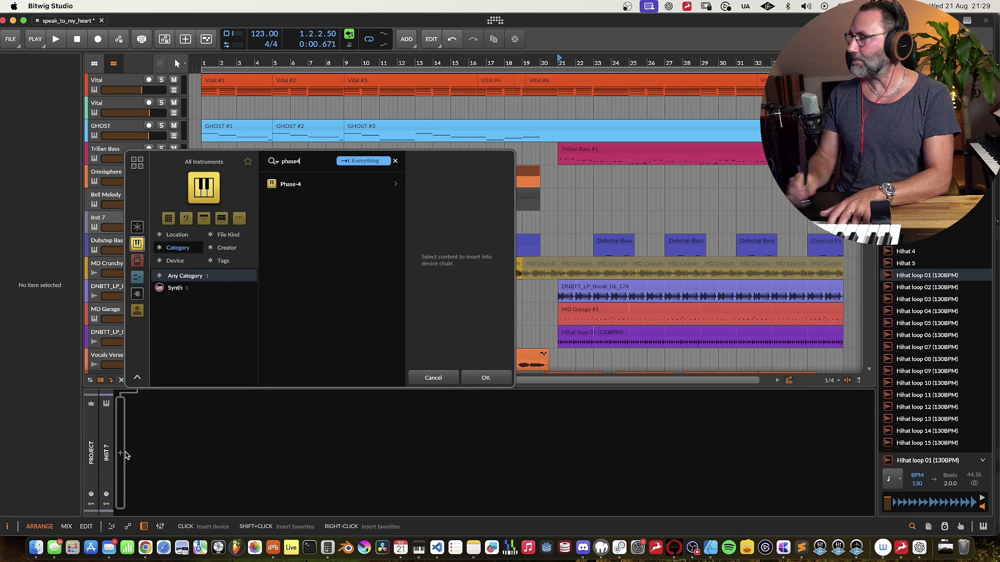
key("Return")
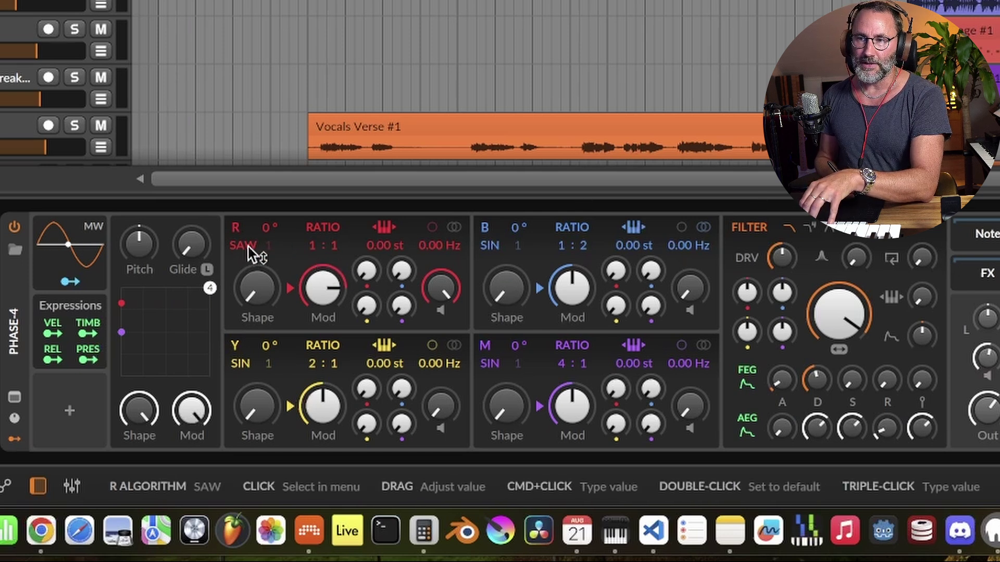
Set the R oscillator's algorithm to SIN and open Phase-4's expanded device view
left_click_drag(244, 245, 243, 269)
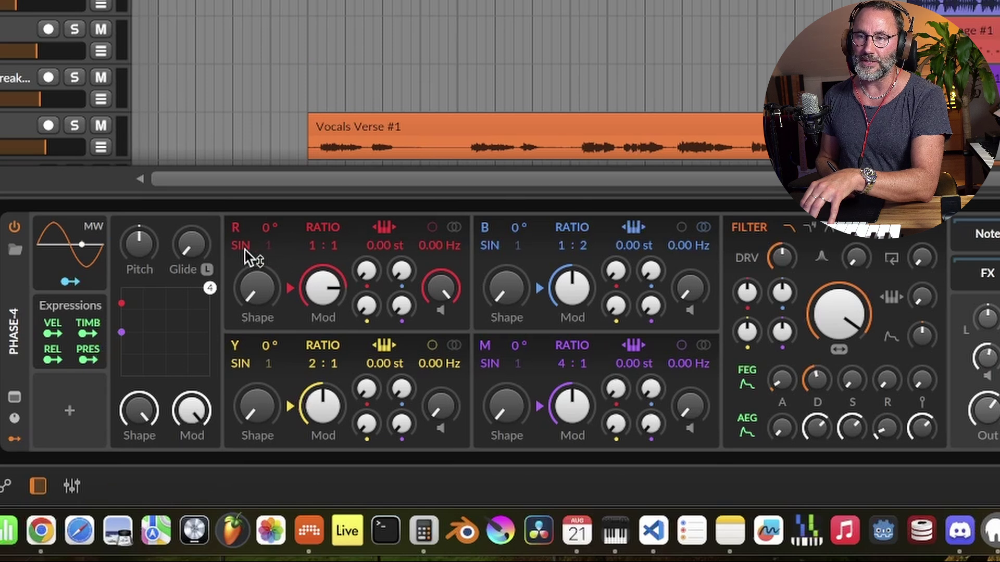
mouse_move(239, 251)
left_mouse_down()
mouse_move(240, 237)
mouse_move(240, 249)
left_mouse_up()
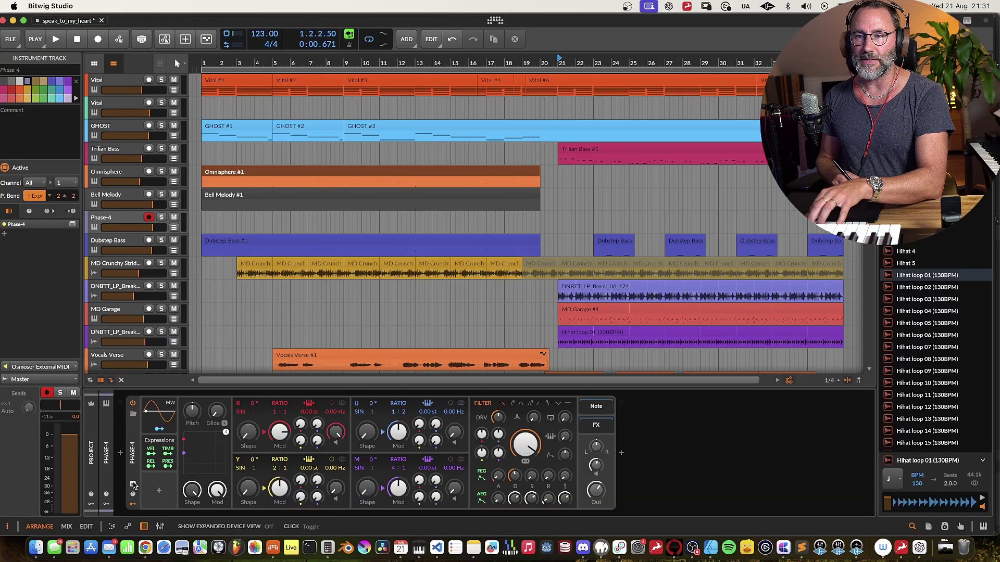
left_click(134, 486)
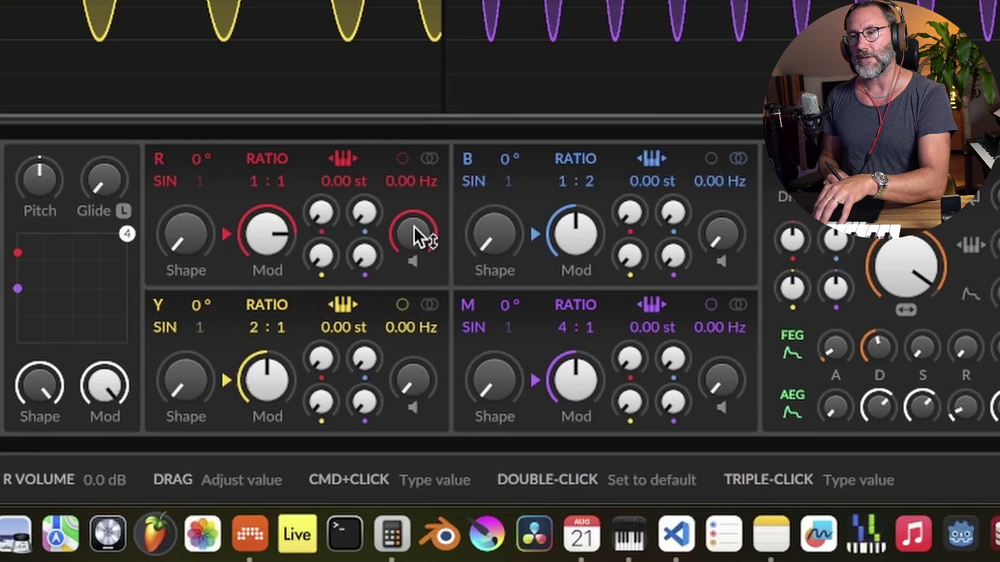
Audition the output volumes of the R, B, Y and M oscillators one at a time, keeping only R audible
left_click_drag(336, 432, 336, 438)
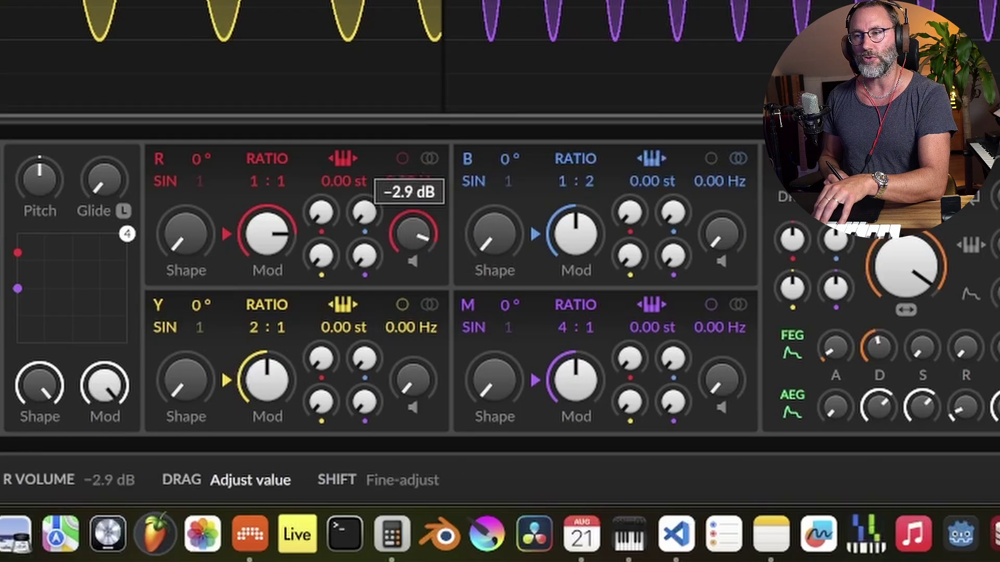
mouse_move(413, 234)
left_mouse_down()
mouse_move(413, 216)
mouse_move(415, 246)
mouse_move(415, 233)
left_mouse_up()
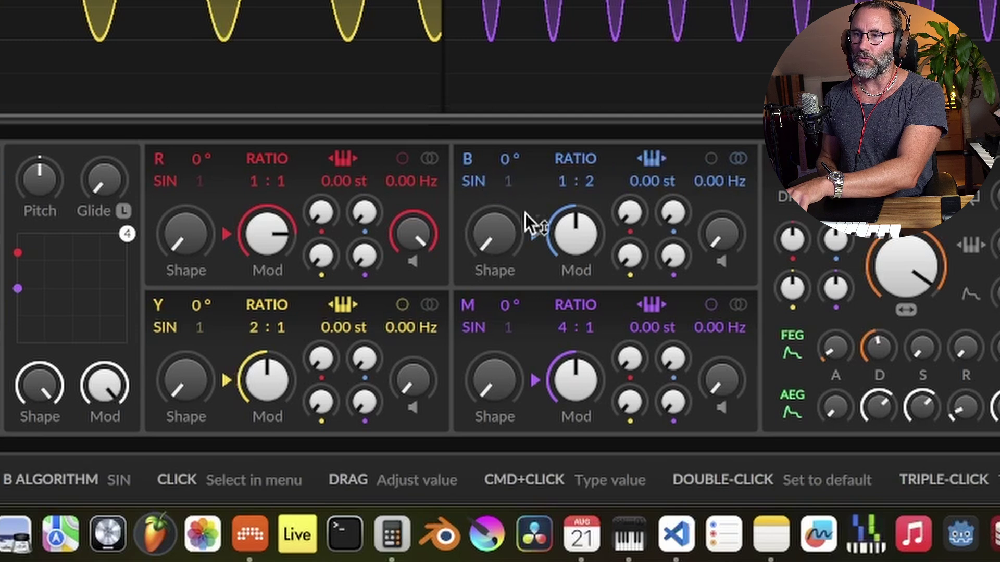
mouse_move(729, 230)
left_mouse_down()
mouse_move(729, 219)
mouse_move(730, 232)
left_mouse_up()
left_click_drag(415, 379, 415, 378)
left_click_drag(721, 379, 736, 451)
left_click_drag(412, 253, 413, 230)
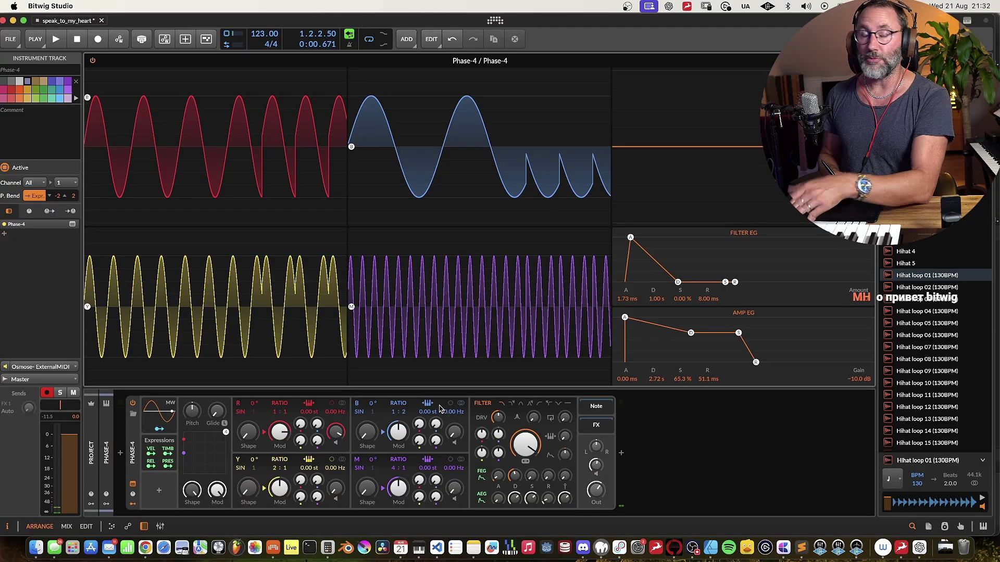
mouse_move(455, 432)
left_mouse_down()
mouse_move(455, 418)
mouse_move(455, 433)
left_mouse_up()
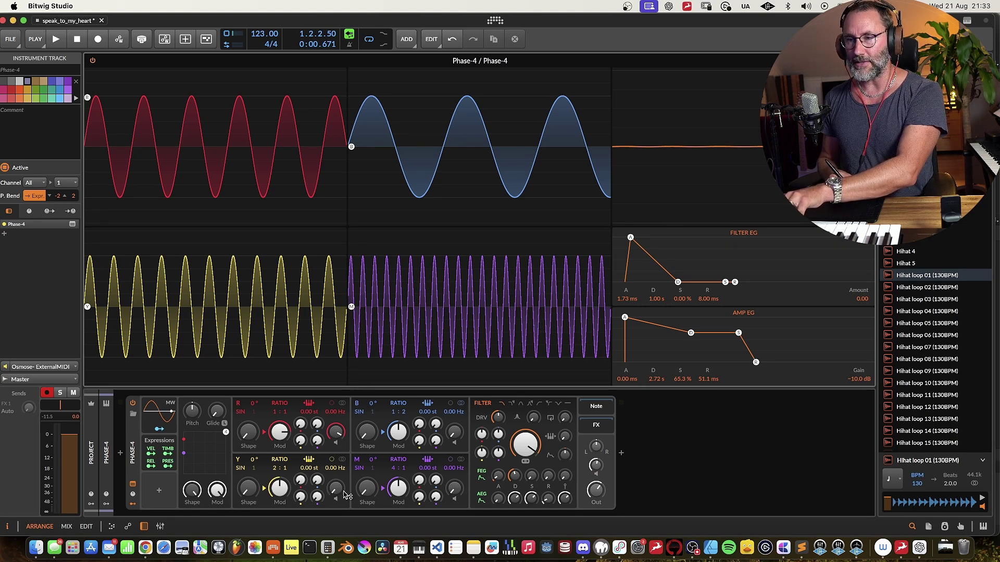
left_click_drag(336, 498, 336, 469)
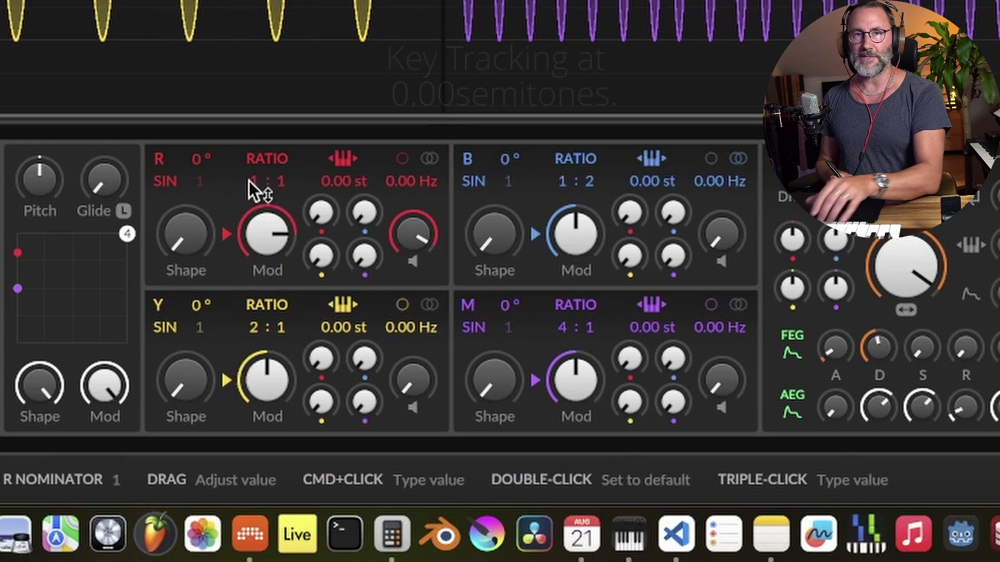
Toggle the R oscillator's key tracking off and back on
left_click(345, 163)
left_click(341, 164)
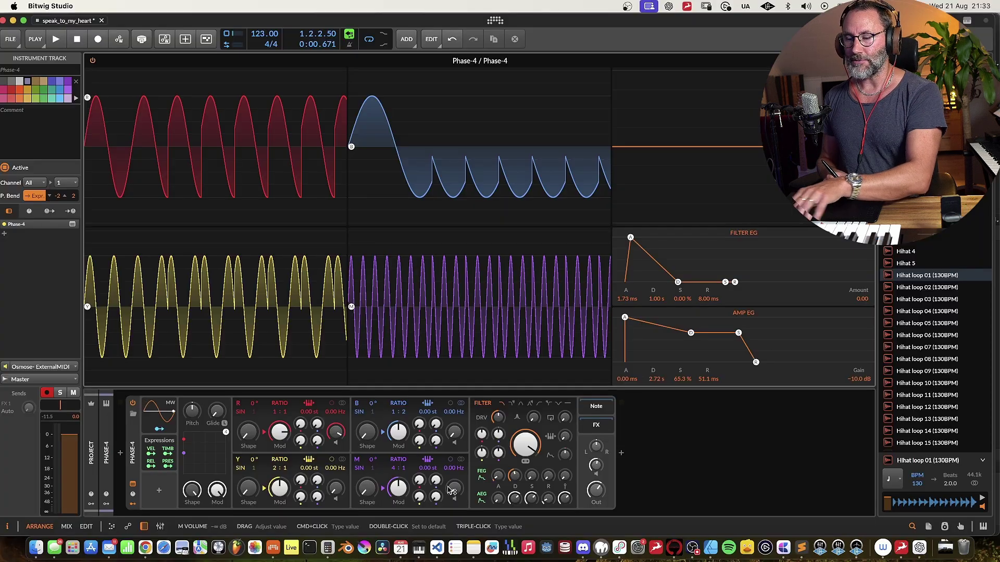
Blend the M, Y and B oscillators with R by raising their volumes, and bring all three back down to silence
left_click_drag(454, 494, 463, 513)
left_click_drag(336, 488, 335, 465)
mouse_move(454, 433)
left_mouse_down()
mouse_move(454, 442)
mouse_move(454, 426)
left_mouse_up()
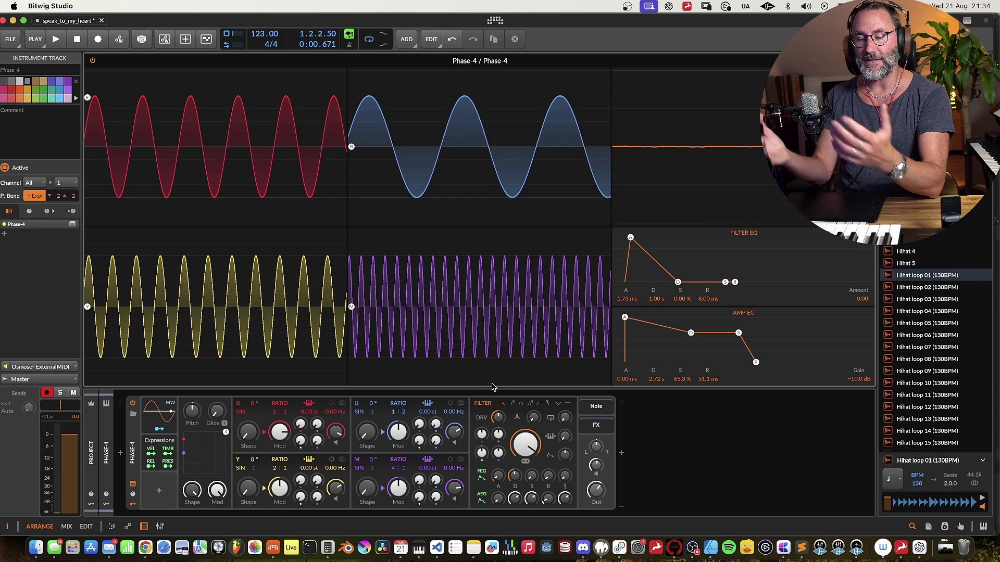
mouse_move(454, 431)
left_mouse_down()
mouse_move(454, 440)
mouse_move(454, 431)
left_mouse_up()
left_click_drag(333, 488, 333, 493)
left_click_drag(455, 488, 454, 484)
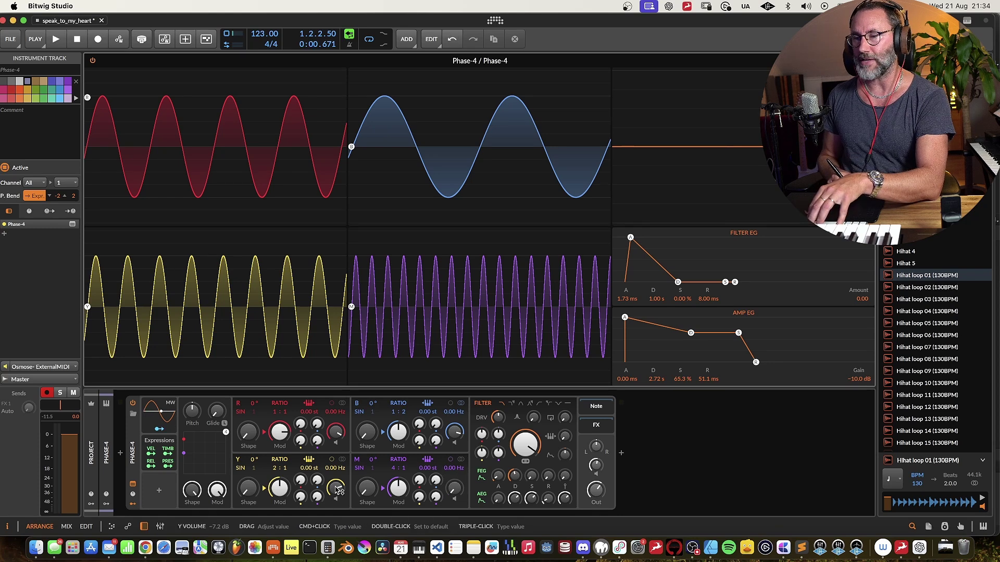
left_click_drag(335, 488, 327, 537)
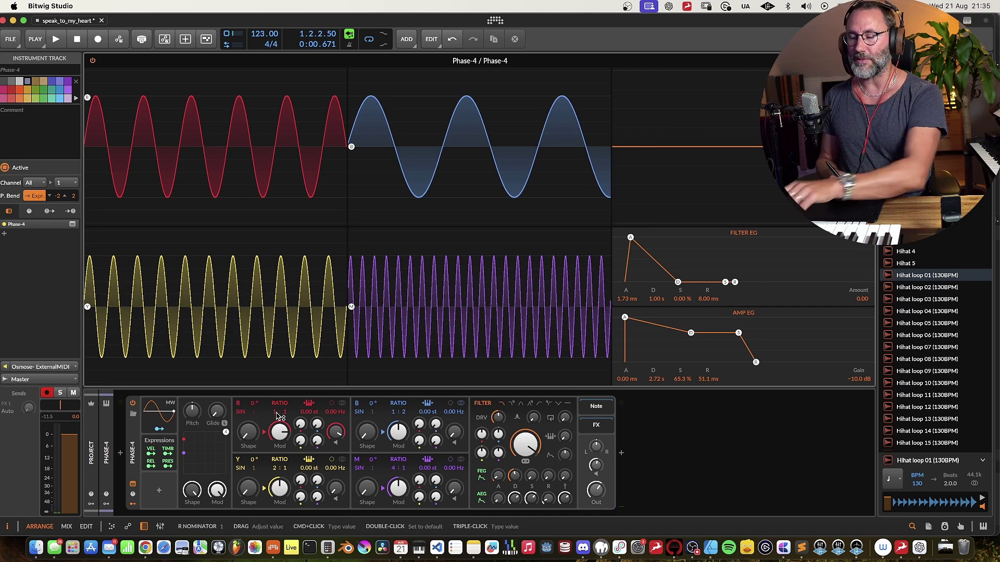
Try different ratio numerators and pitch offsets on the R oscillator, returning it to 1:1 and 0.00 st
mouse_move(283, 414)
left_mouse_down()
mouse_move(283, 405)
mouse_move(276, 420)
mouse_move(276, 407)
left_mouse_up()
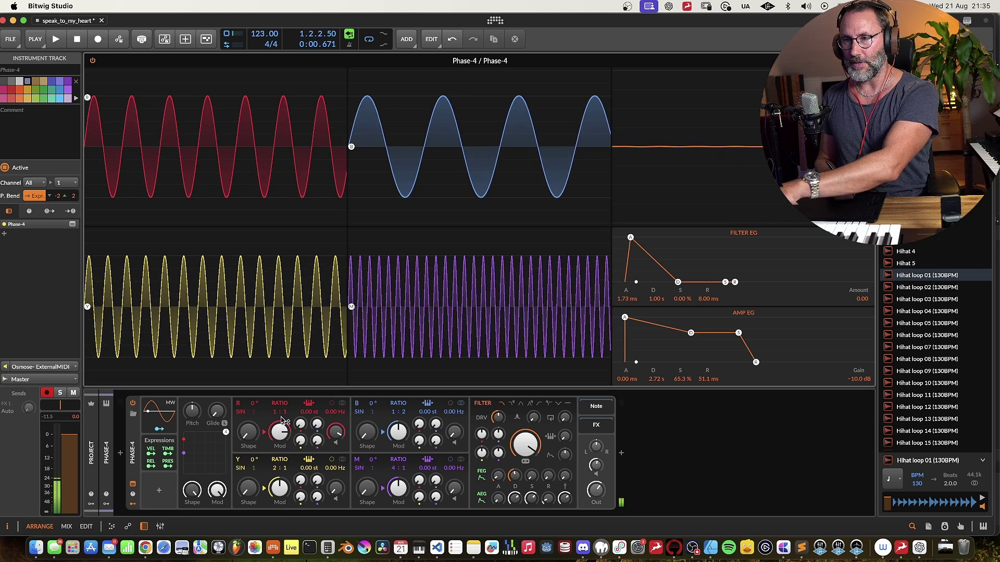
left_click_drag(283, 417, 282, 420)
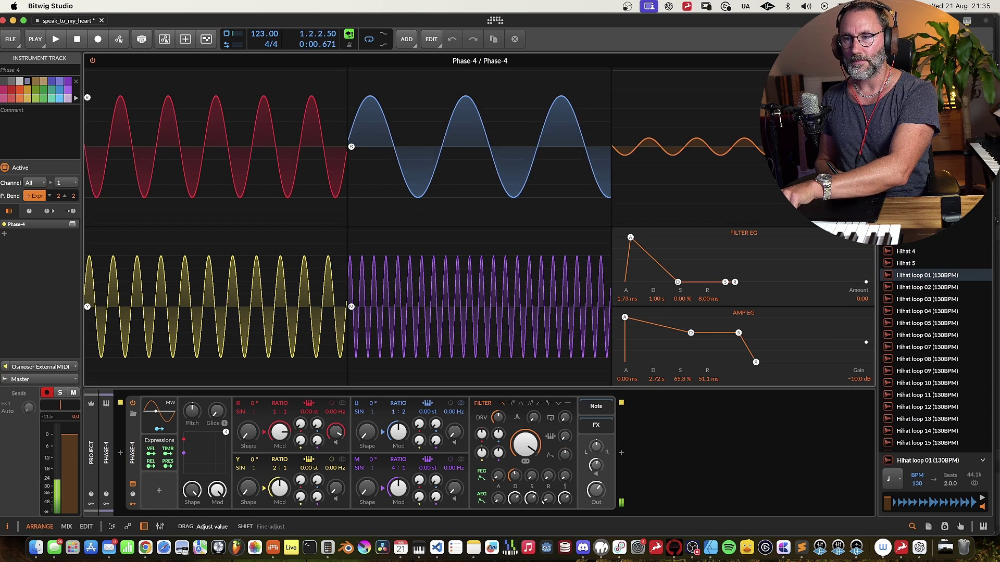
key("super+z")
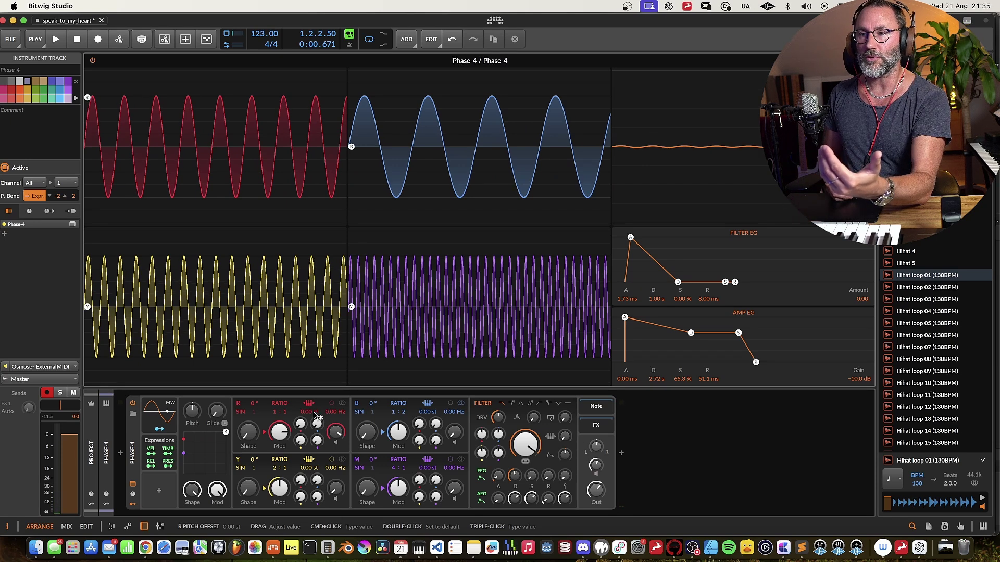
left_click_drag(304, 414, 305, 412)
double_click(305, 414)
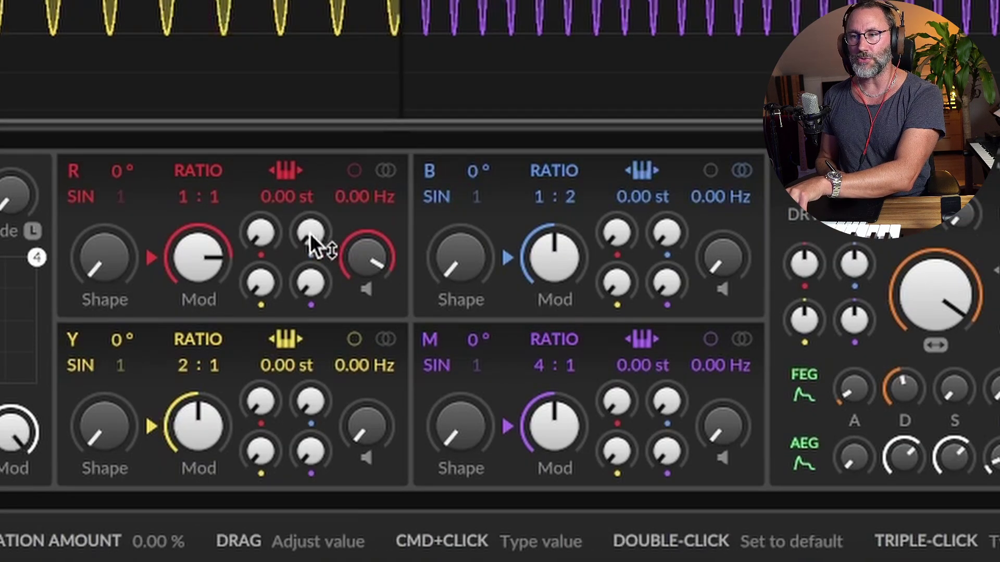
Try modulating the R oscillator from the B oscillator with an amount of about 8%, and return the amount to 0.00%
left_click_drag(310, 233, 310, 233)
left_click_drag(251, 250, 251, 250)
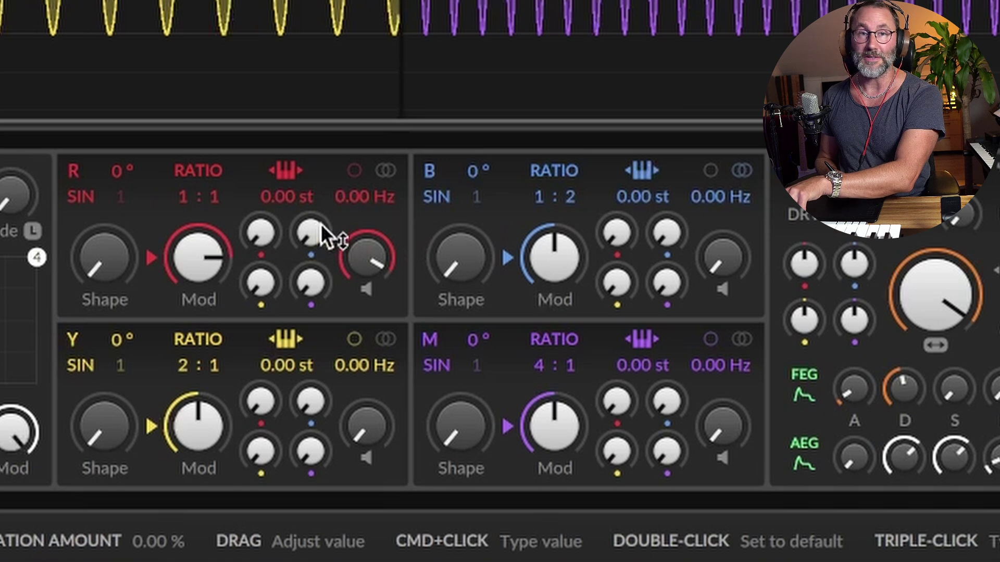
left_click_drag(313, 235, 313, 225)
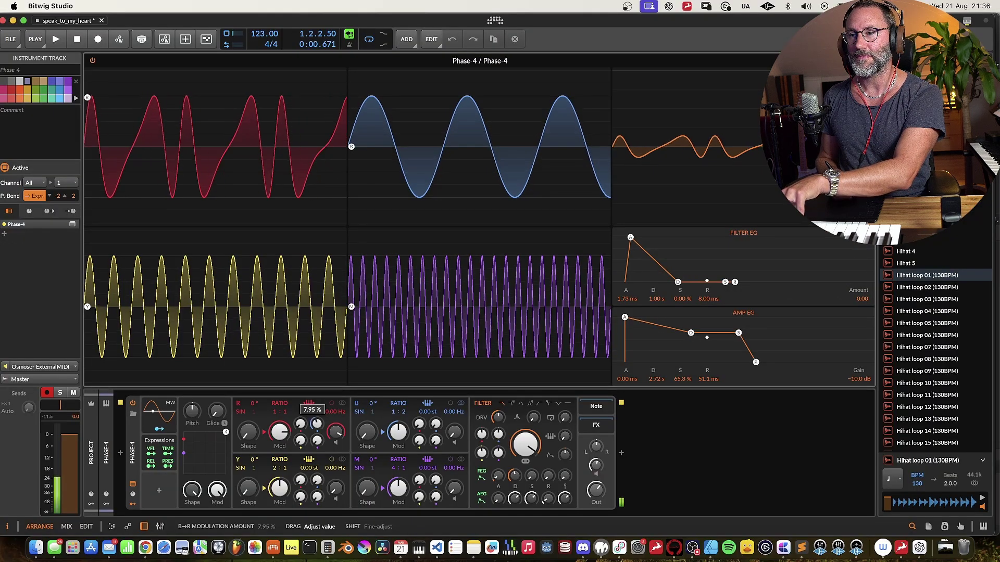
left_click_drag(316, 425, 320, 425)
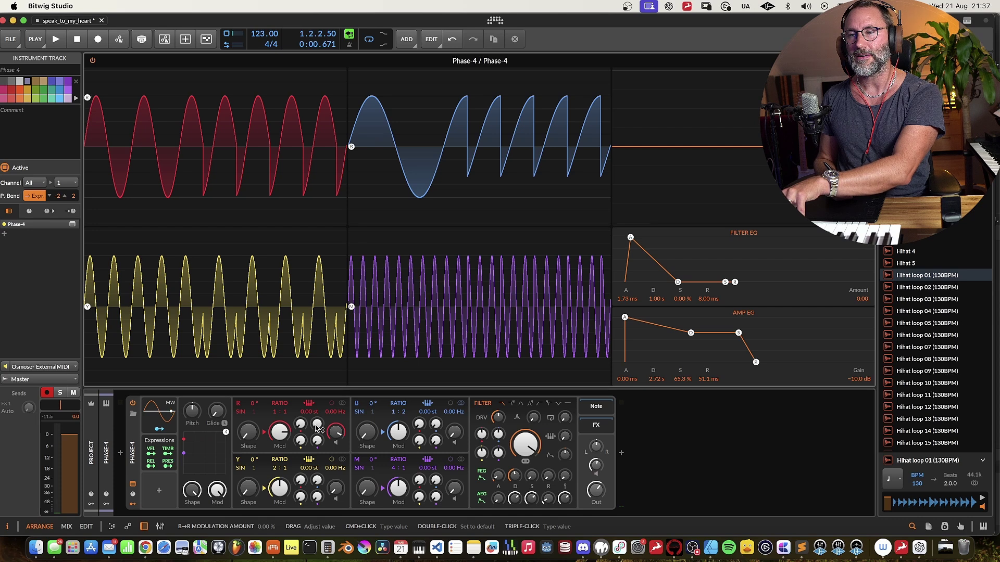
left_click_drag(316, 430, 316, 431)
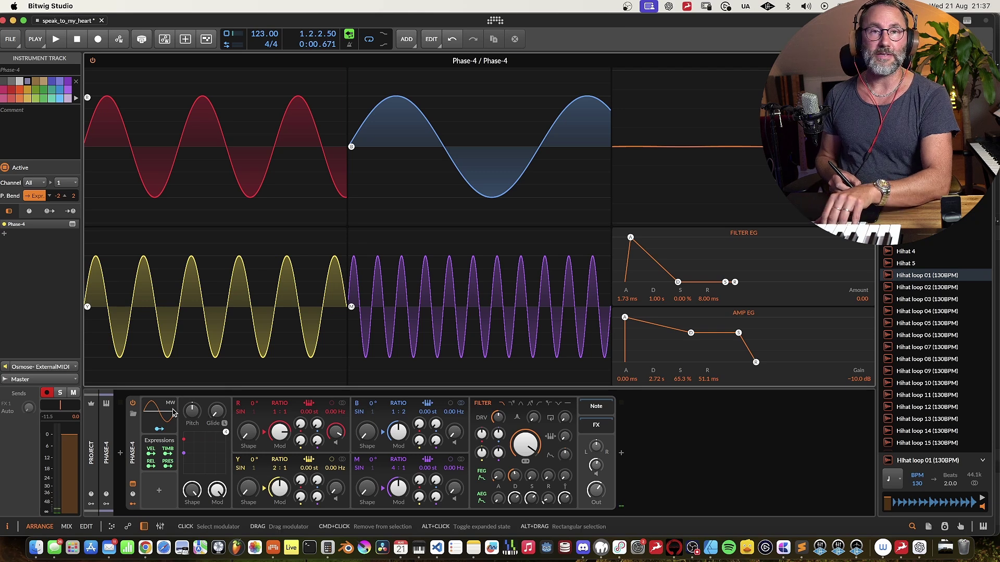
Add a Classic LFO modulator to the Phase-4 device
left_click_drag(316, 430, 316, 430)
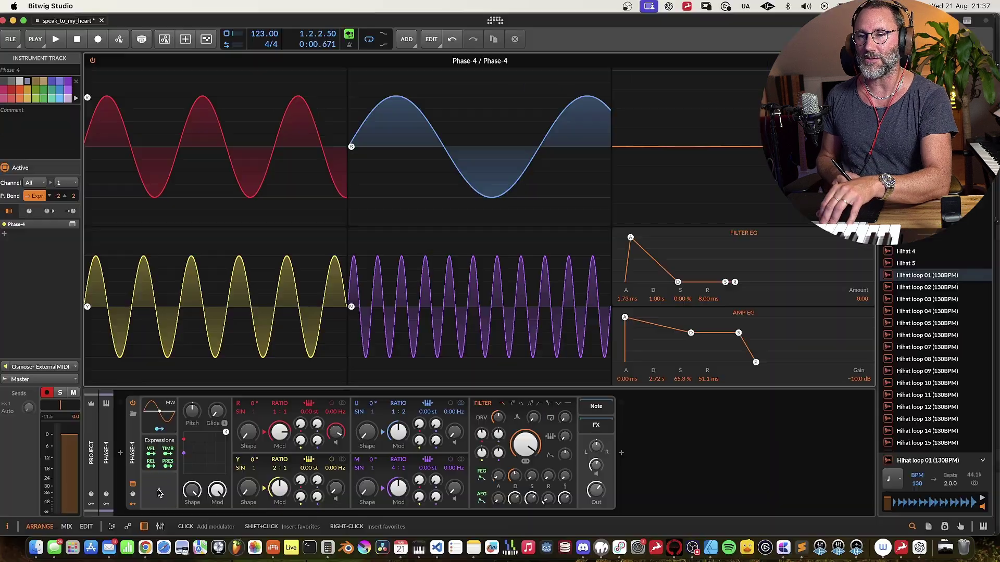
left_click(74, 454)
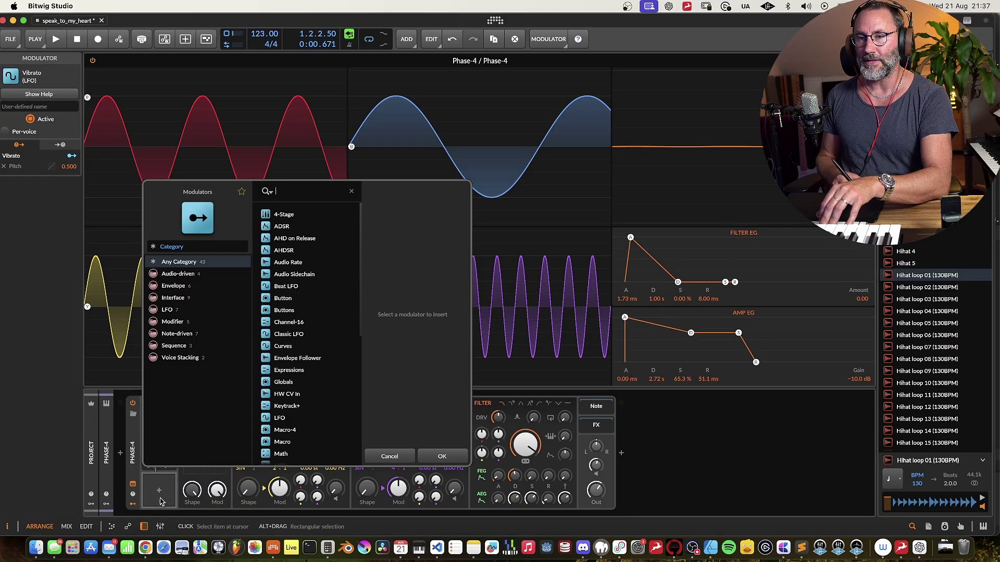
left_click(284, 335)
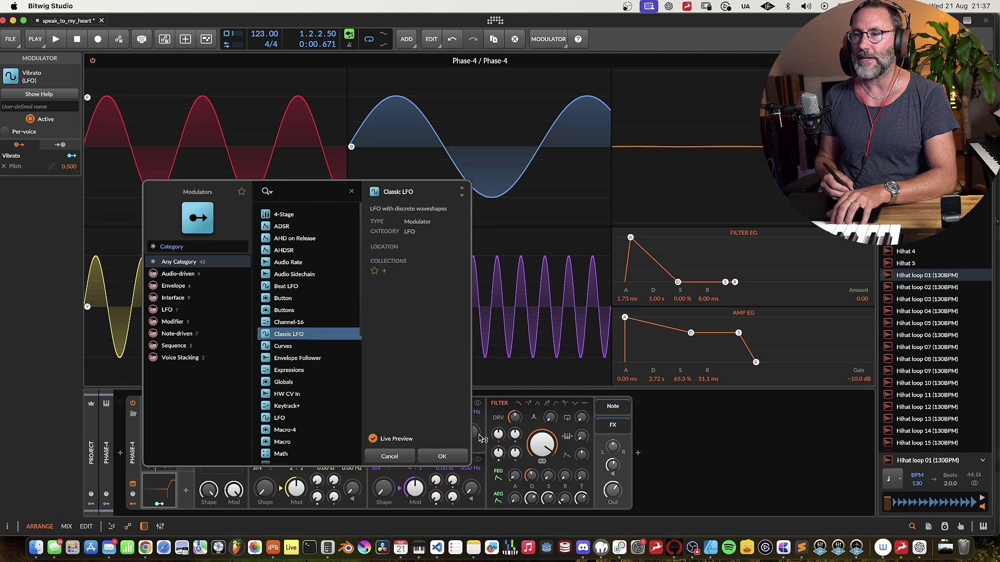
left_click(451, 458)
Map the Classic LFO to the B→R modulation amount with a depth of about 0.345
left_click(159, 504)
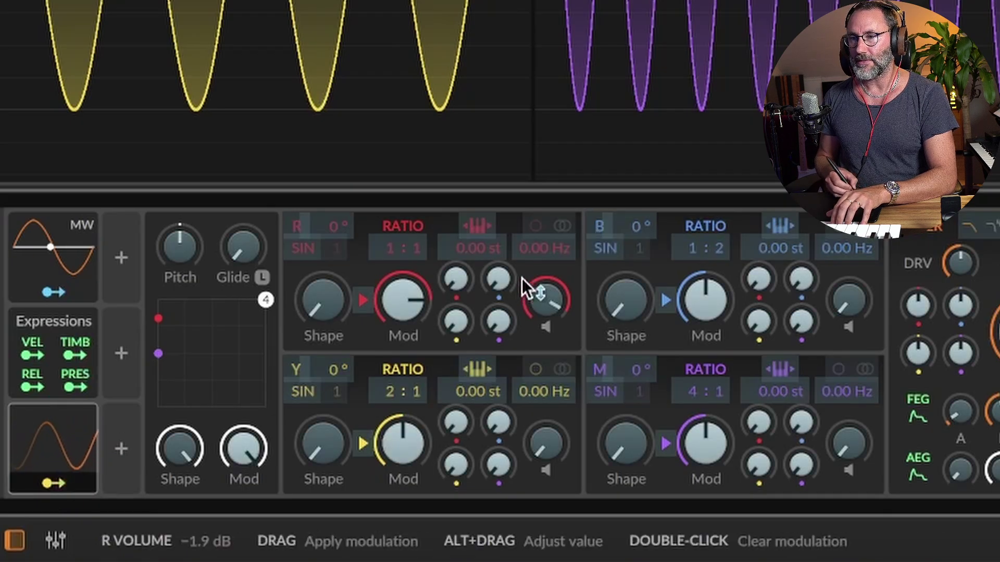
left_click_drag(499, 280, 498, 276)
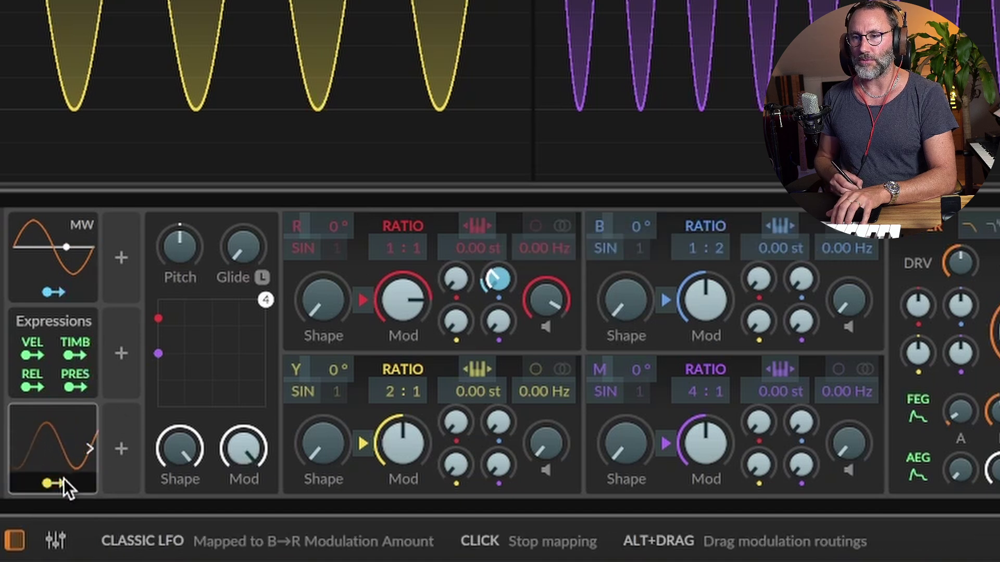
left_click(62, 481)
left_click(66, 460)
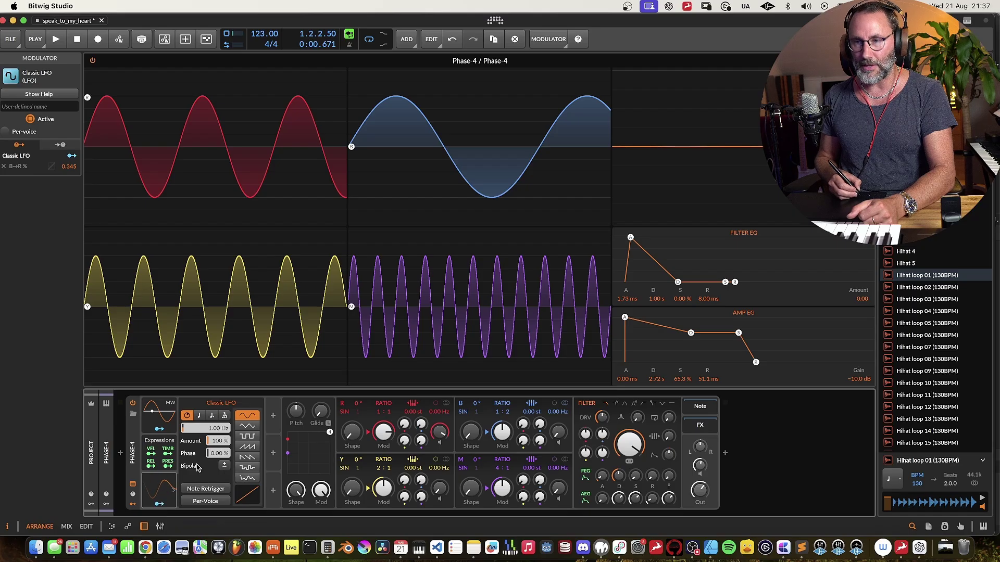
Set the Classic LFO to 0.29 Hz with a 67.0 % amount, and adjust its B→R modulation depth to about 0.325
left_click_drag(421, 425, 420, 425)
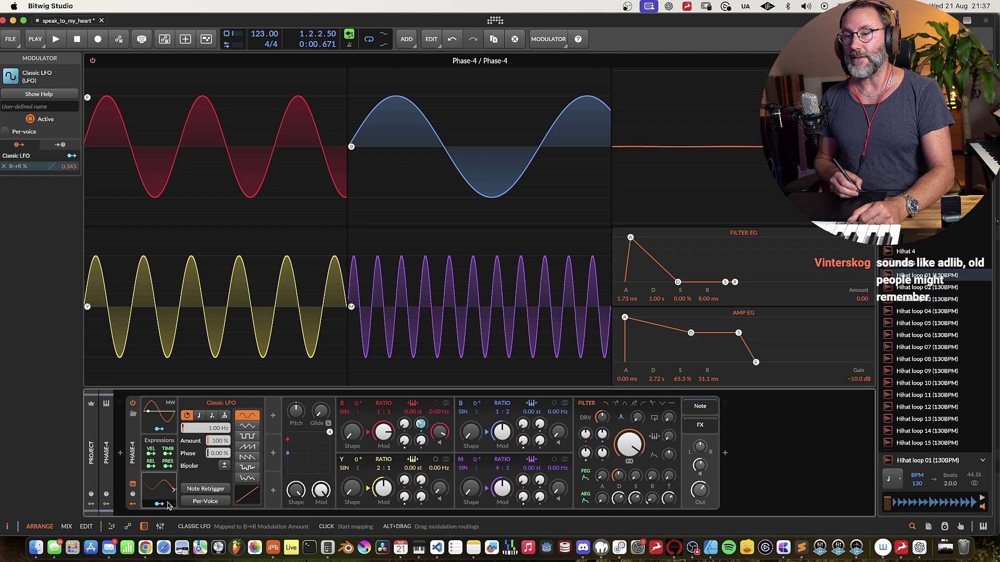
left_click_drag(425, 428, 424, 428)
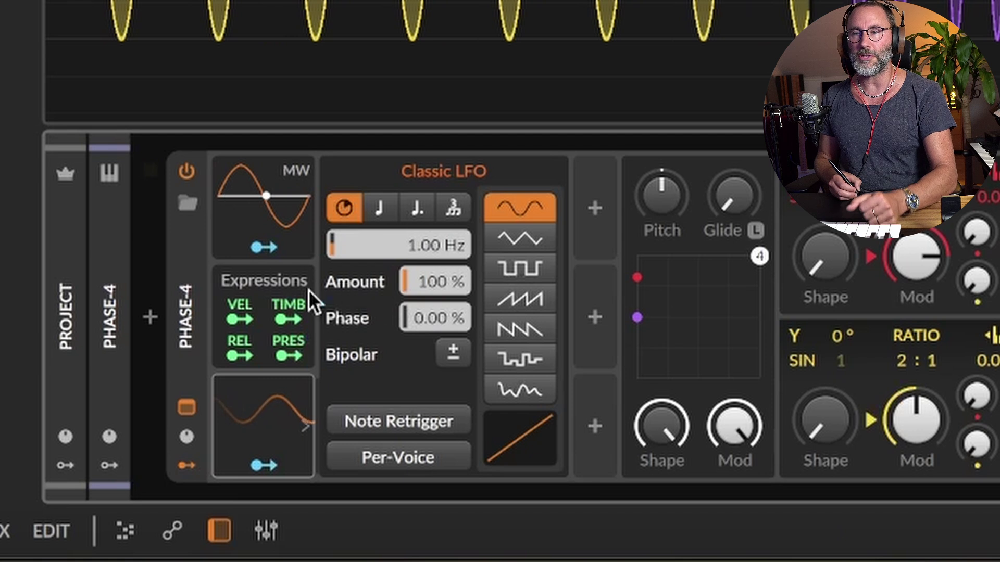
left_click_drag(432, 280, 462, 384)
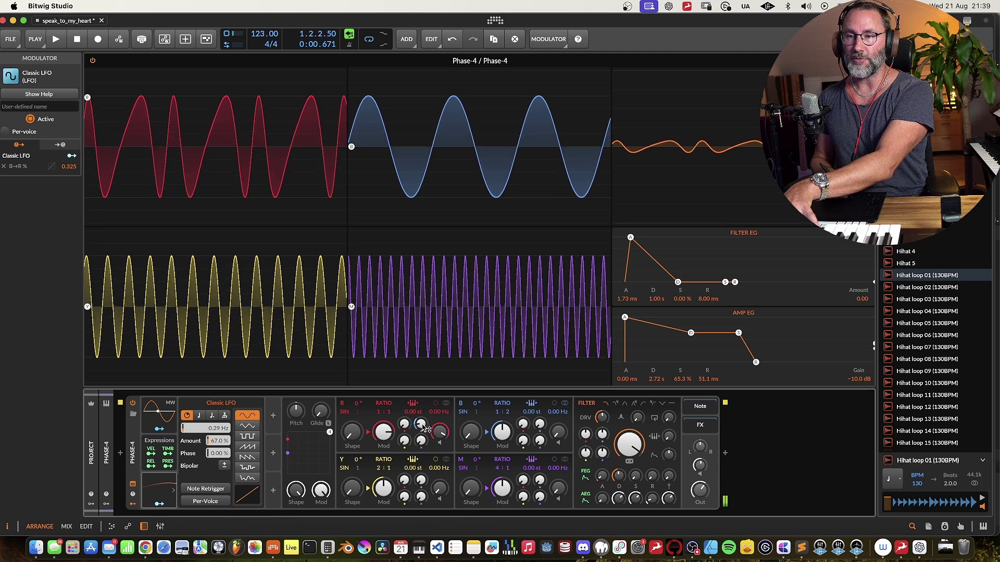
mouse_move(423, 427)
left_mouse_down()
mouse_move(423, 435)
mouse_move(422, 425)
left_mouse_up()
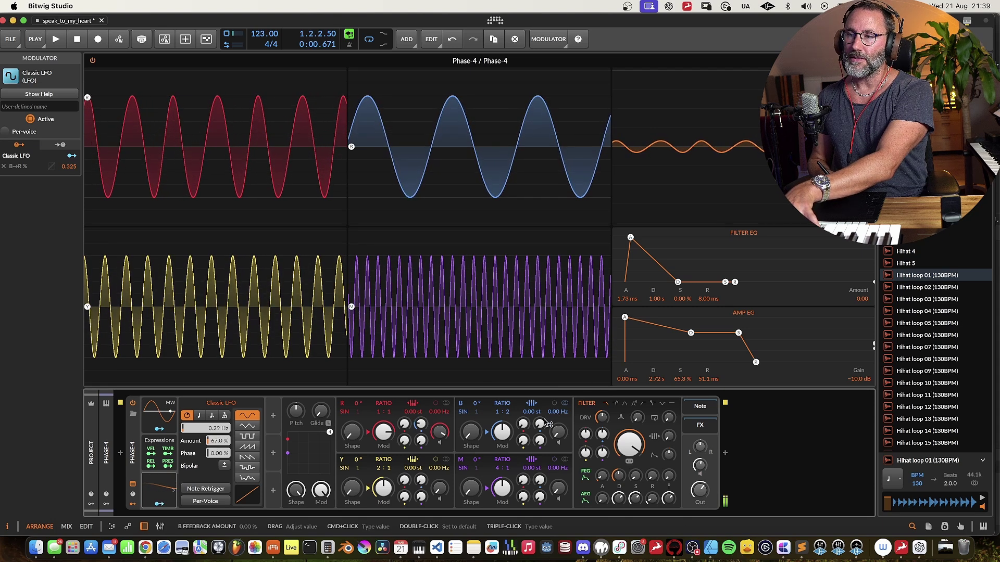
Offset the B oscillator's frequency by 0.80 Hz and set the amp envelope to about 358 ms attack and 1.69 s release
left_click_drag(557, 414, 557, 414)
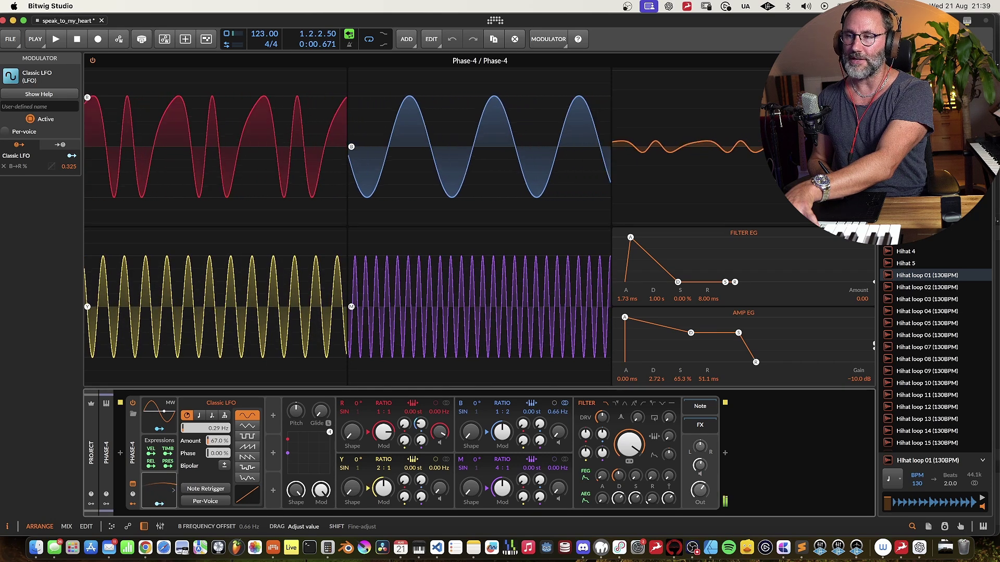
left_click_drag(557, 415, 557, 414)
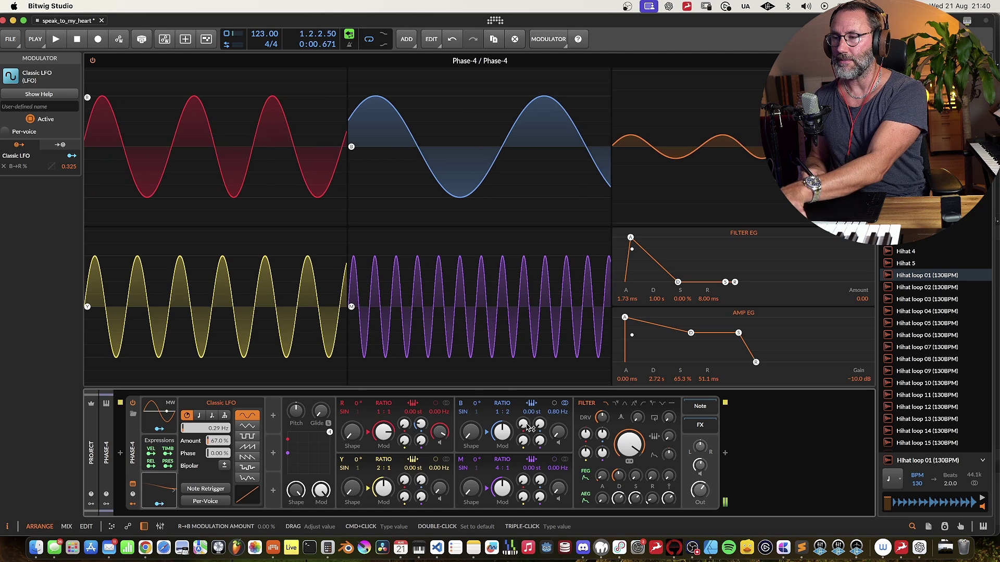
left_click_drag(606, 503, 651, 478)
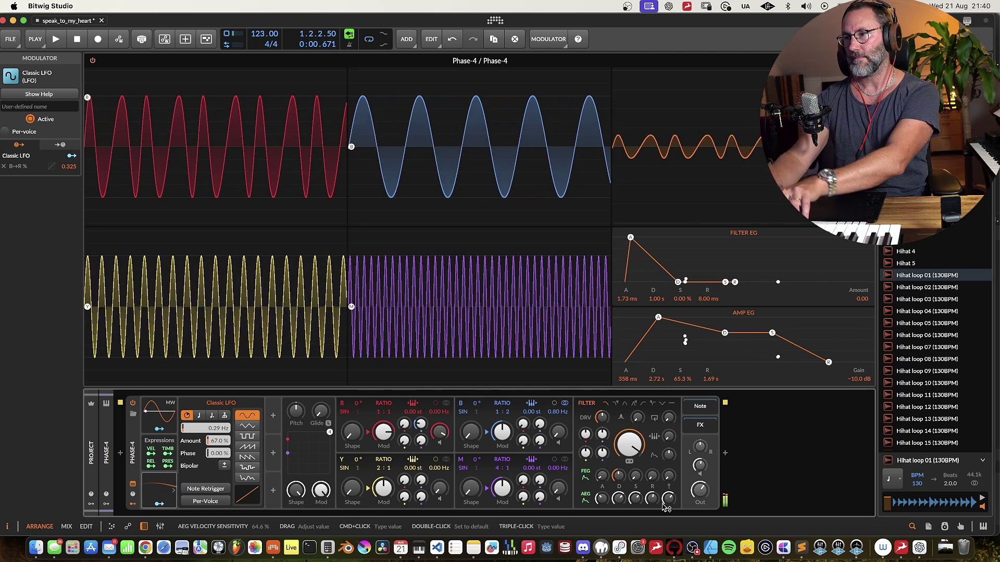
Insert a Delay+ effect after Phase-4 and switch its stereo mode to Ping L
left_click(724, 443)
type("de")
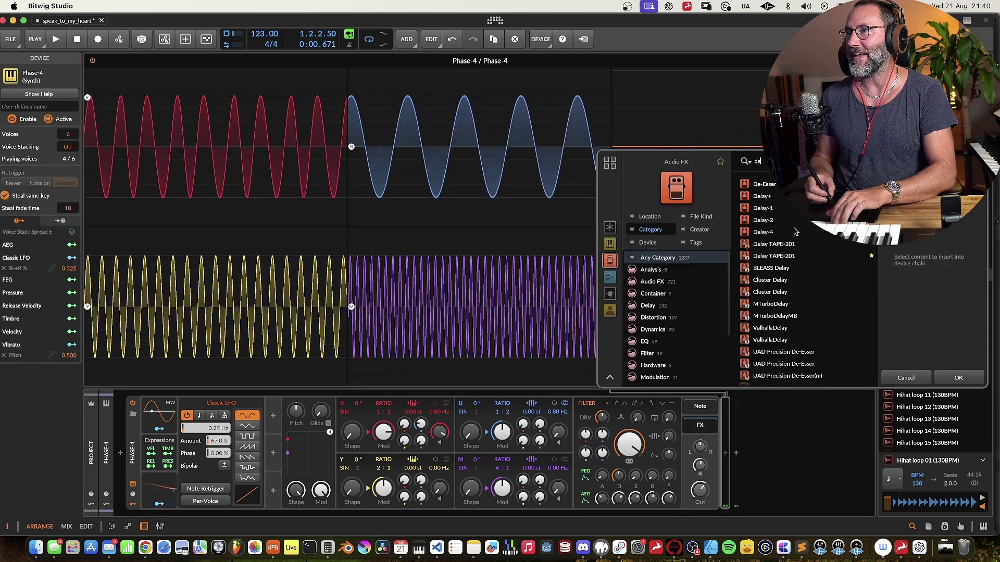
left_click(762, 196)
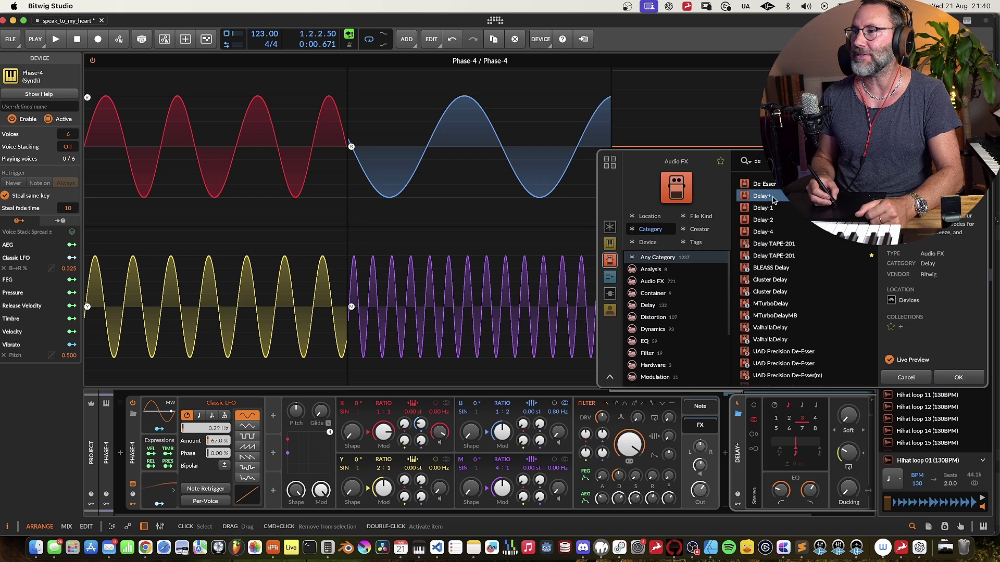
left_click(958, 377)
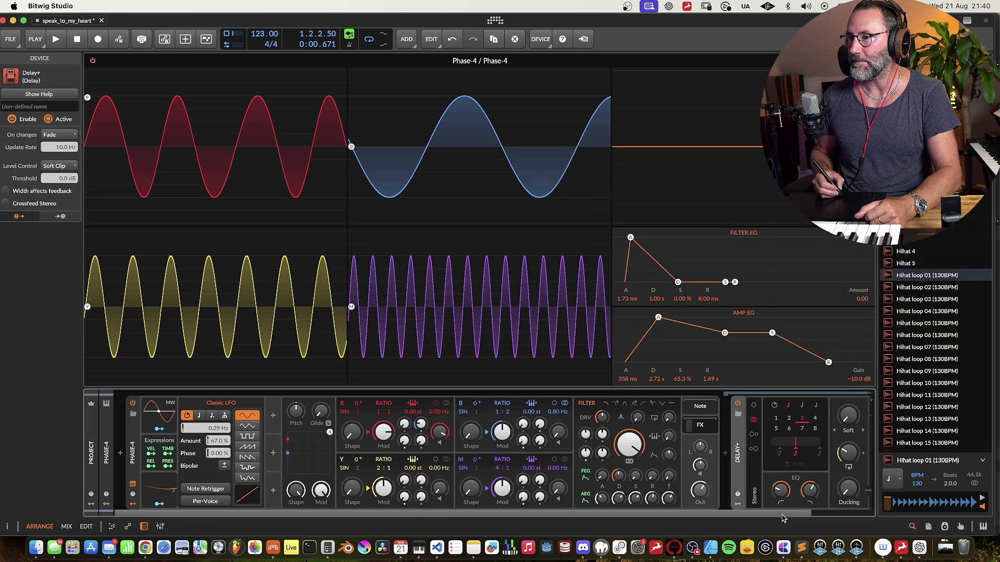
left_click(685, 437)
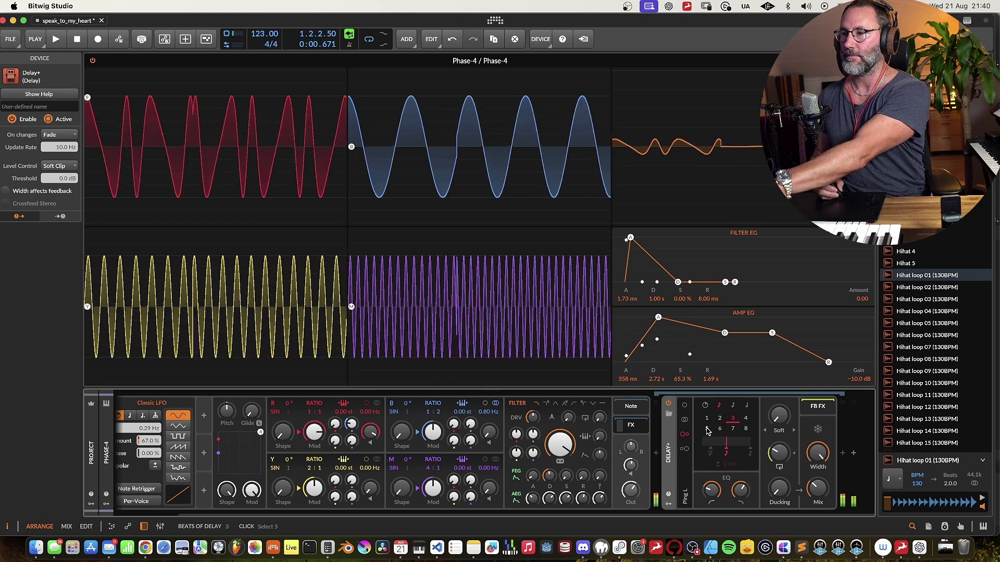
left_click_drag(741, 490, 740, 476)
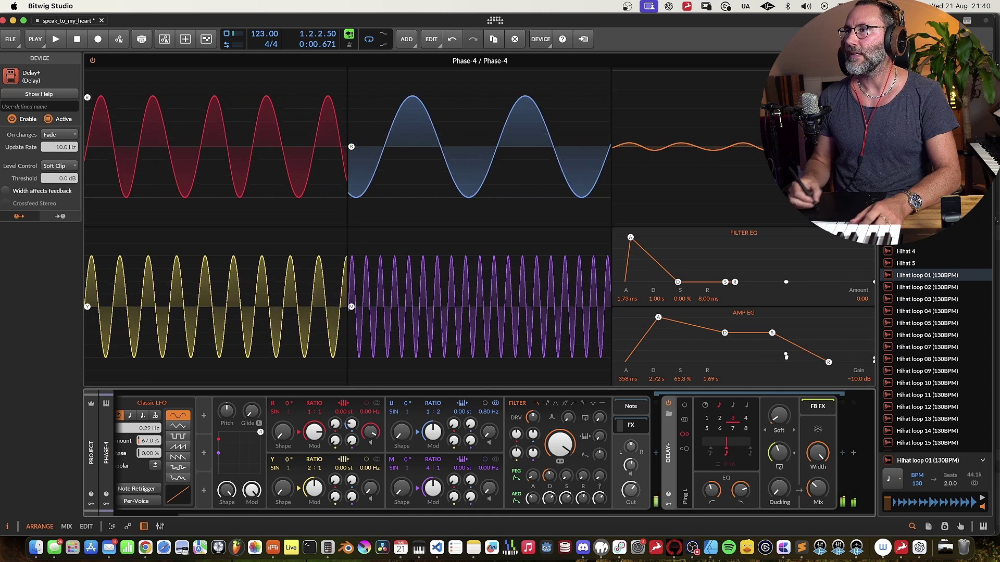
Return to the arrangement, set the B oscillator's frequency offset to 0.88 Hz, and set Delay+'s beats of delay to 4
key("Escape")
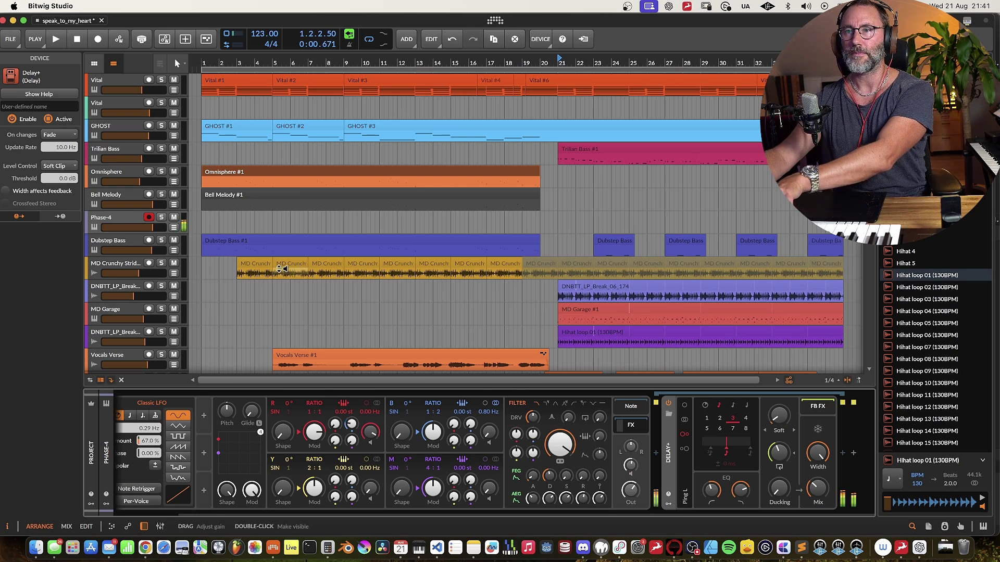
left_click(119, 223)
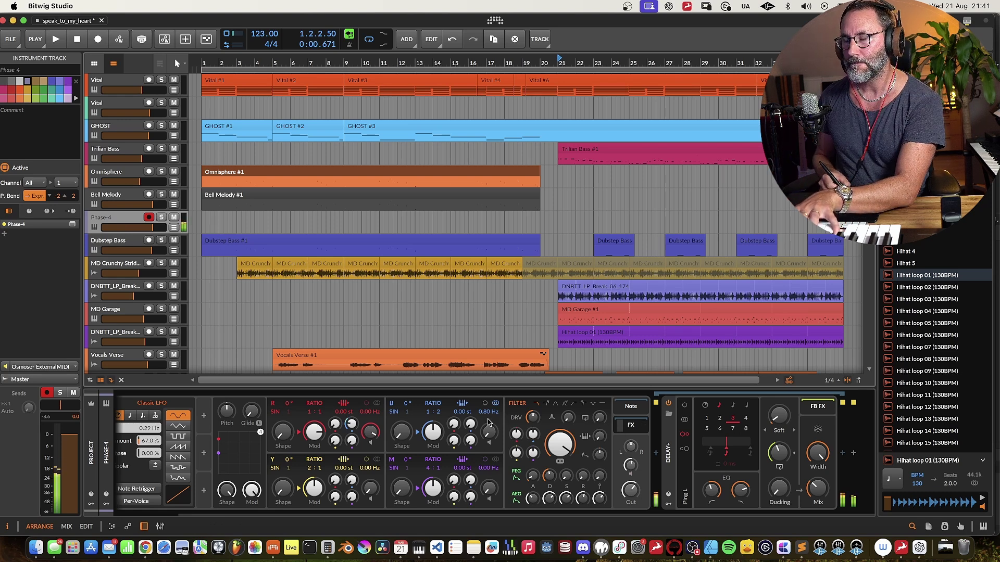
left_click_drag(488, 412, 488, 415)
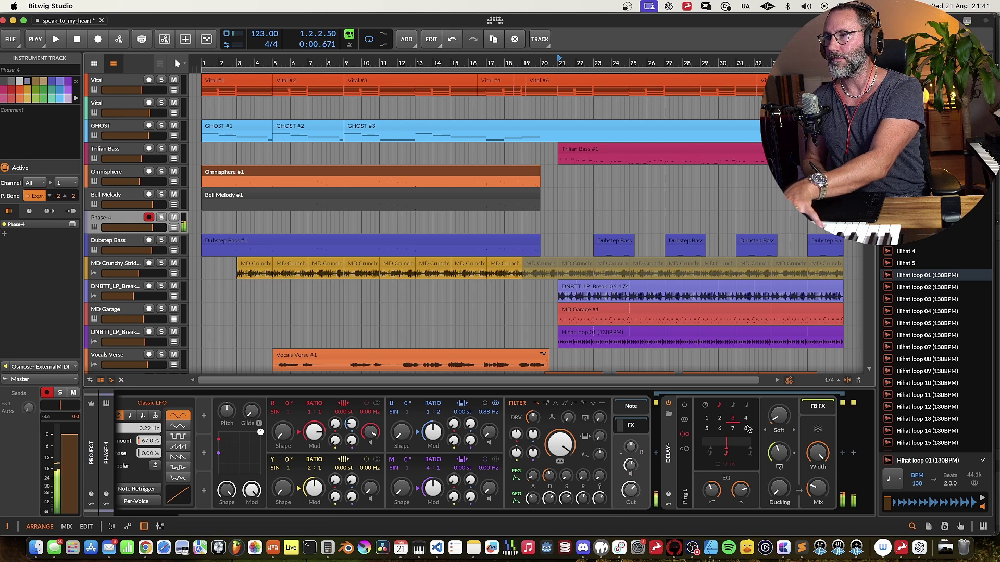
left_click(719, 420)
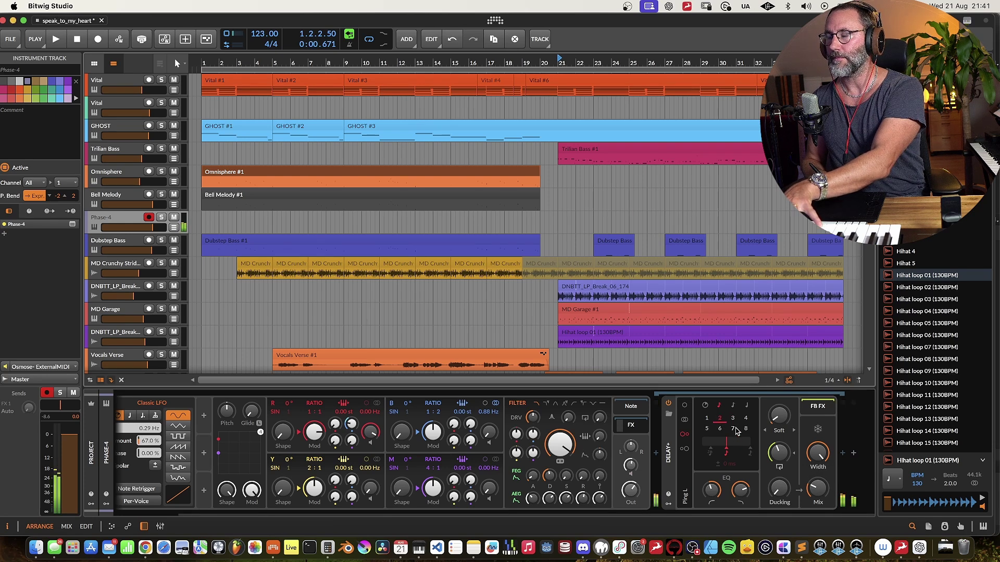
left_click(746, 422)
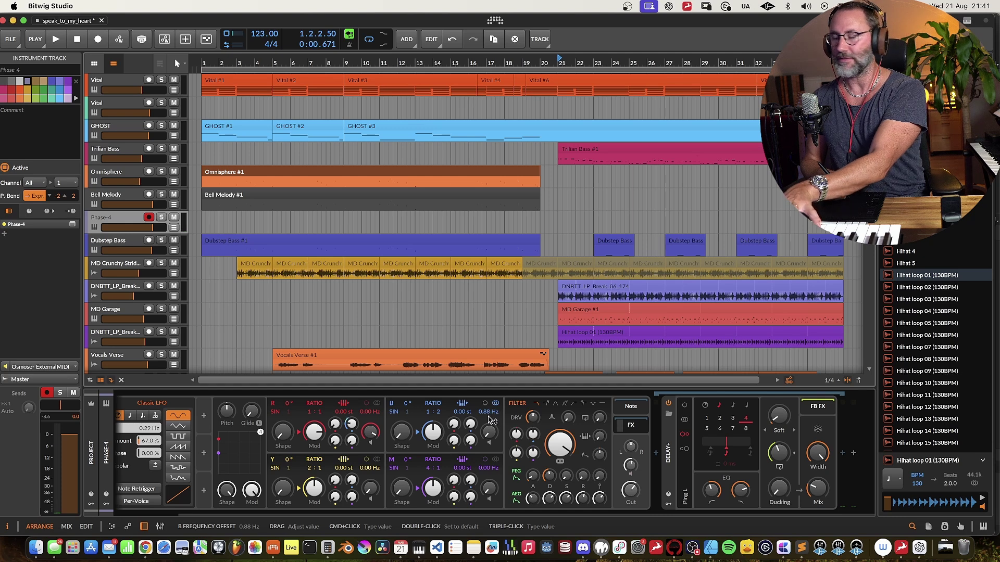
Try a 23.9 Hz frequency offset on the B oscillator, and bring it down to 0.66 Hz
left_click_drag(490, 413, 490, 382)
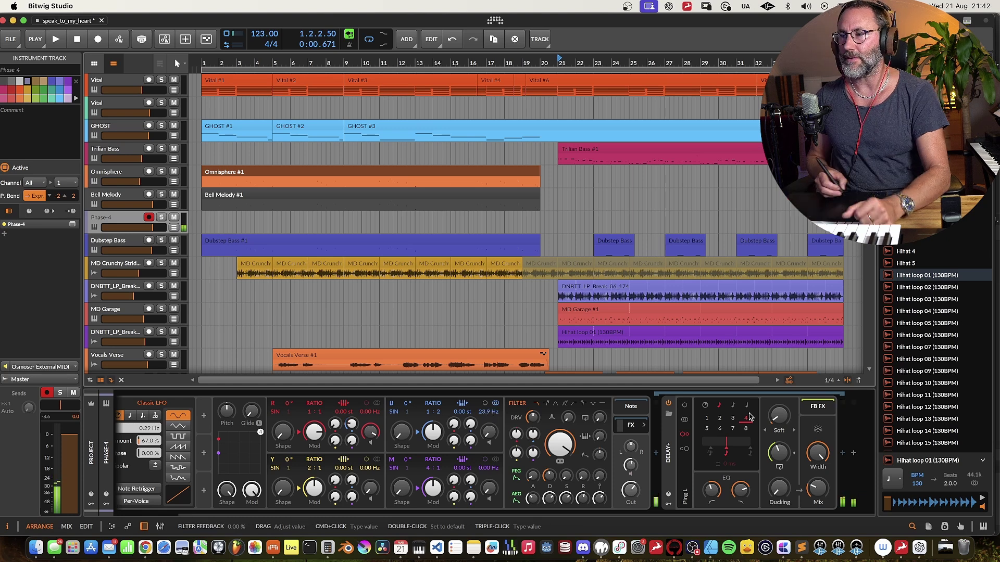
left_click_drag(488, 413, 484, 442)
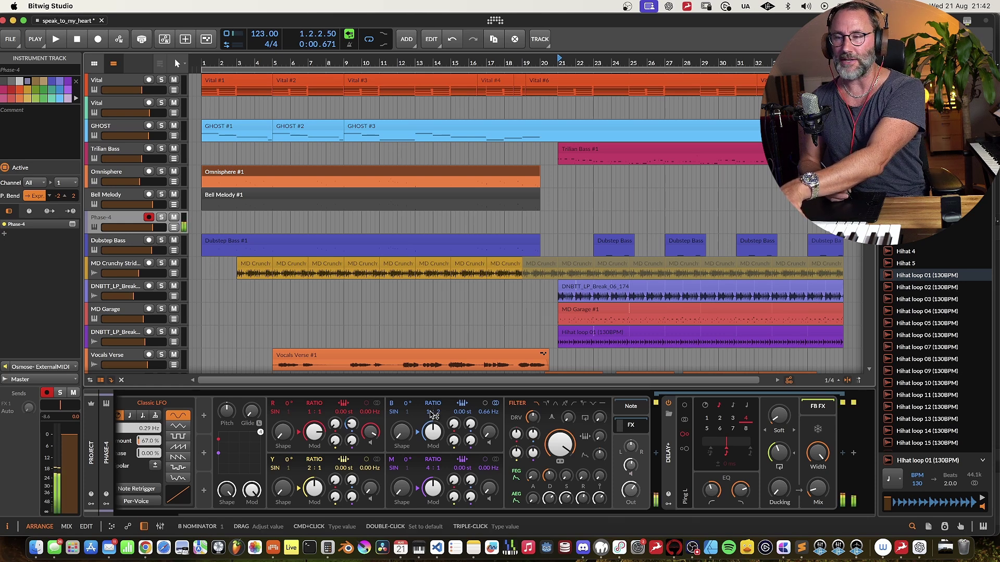
Try different ratios on the B oscillator, including 31:1 and 23:1, and leave it at 13:1
left_click_drag(430, 415, 425, 410)
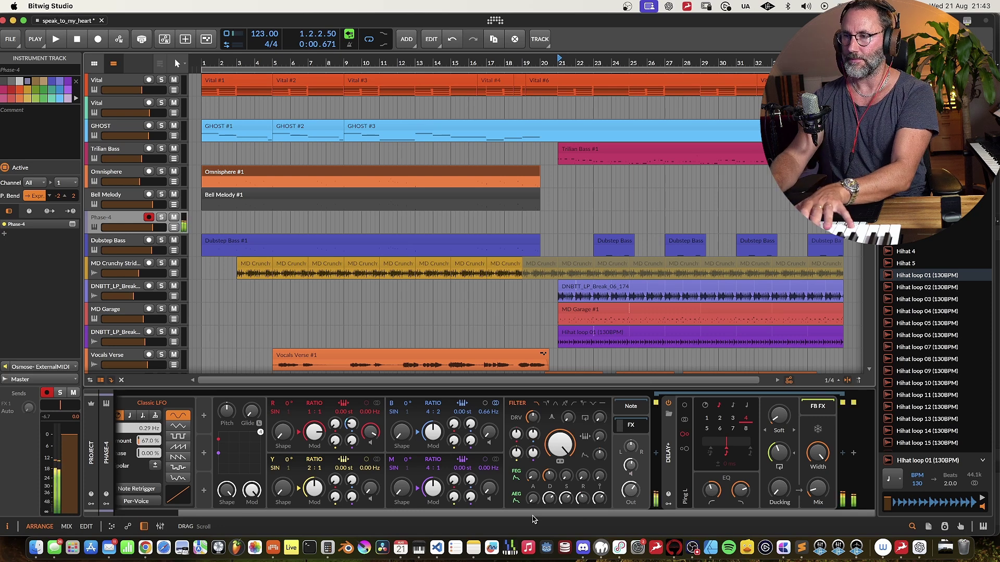
left_click_drag(438, 411, 439, 418)
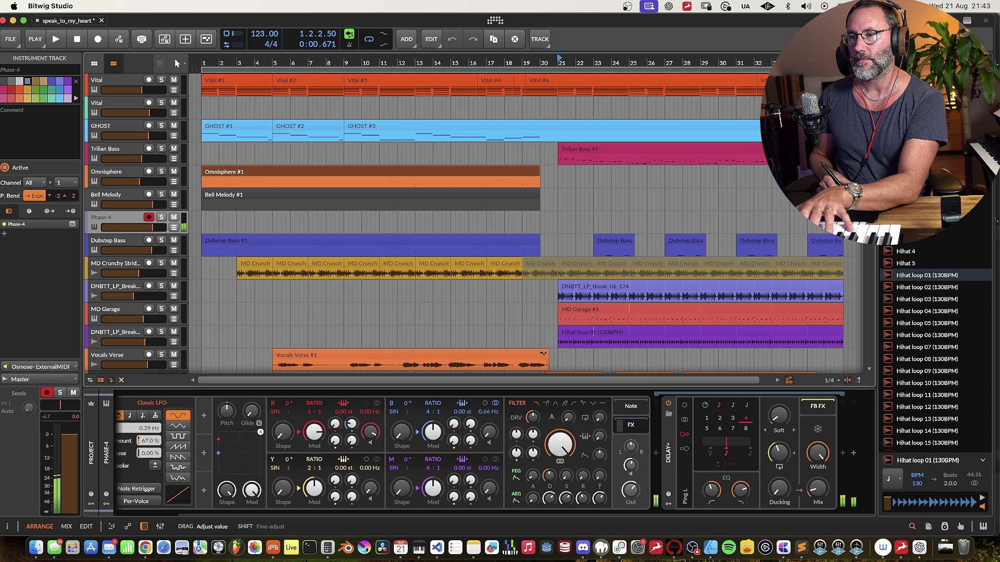
left_click_drag(428, 412, 428, 406)
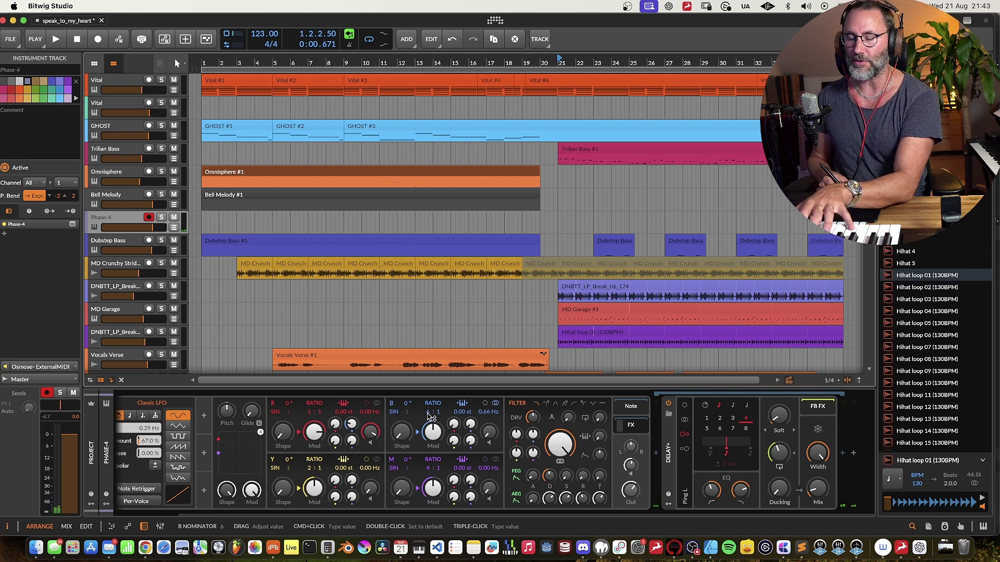
left_click_drag(428, 415, 428, 415)
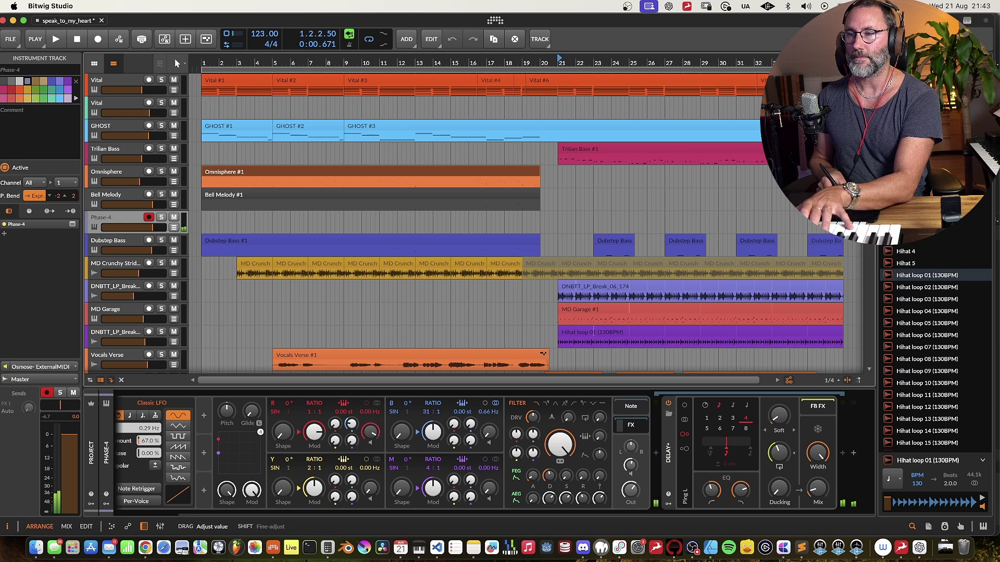
left_click_drag(428, 415, 428, 415)
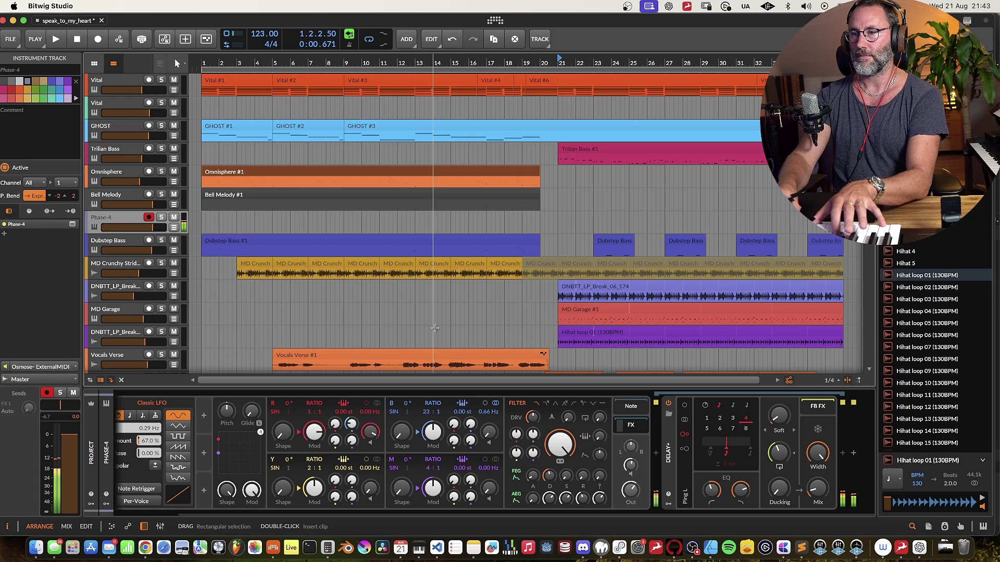
left_click_drag(425, 412, 426, 419)
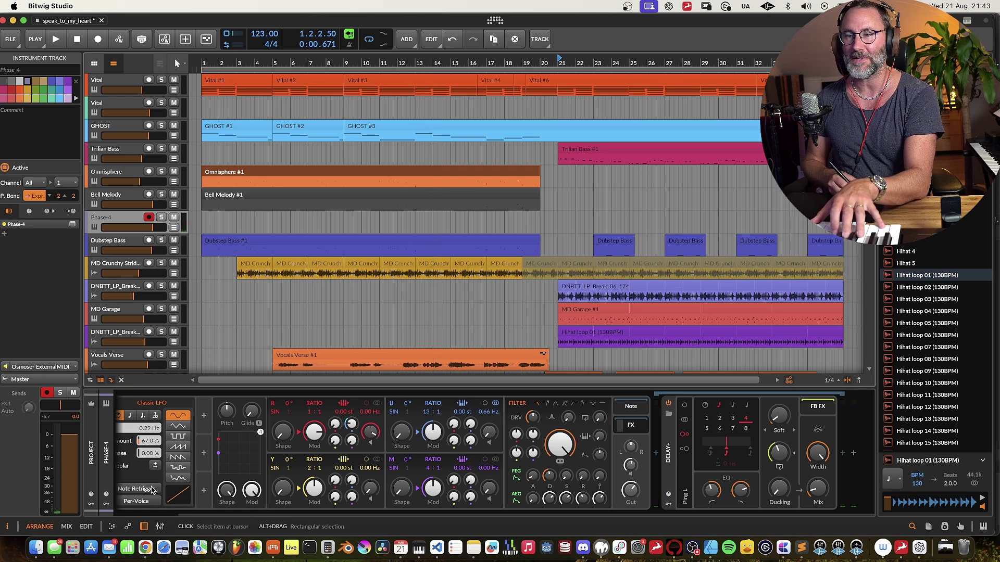
In Phase-4's expanded view, set the B oscillator's ratio to 6:1 and adjust how strongly B modulates R
scroll(288, 456, "left", 3)
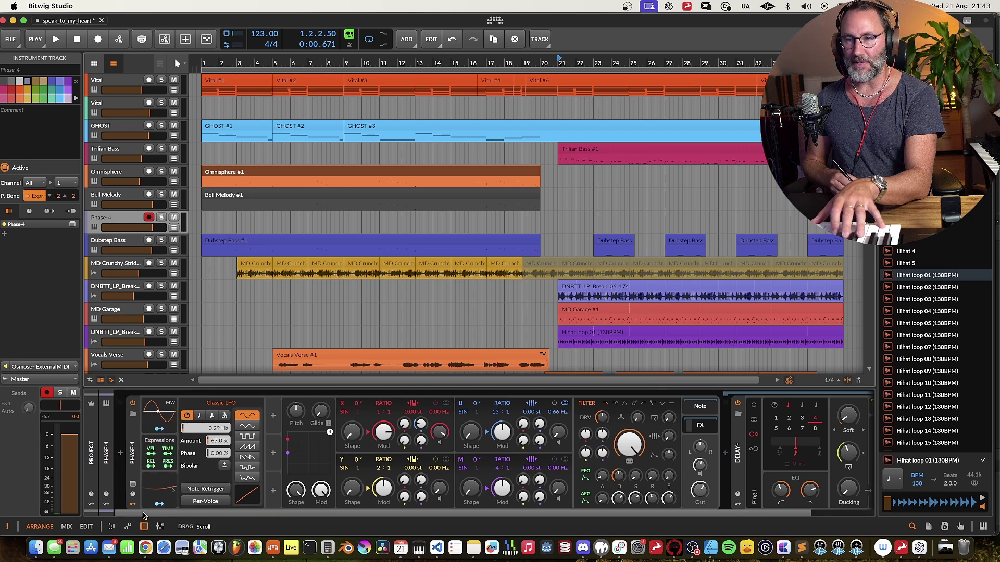
left_click(132, 484)
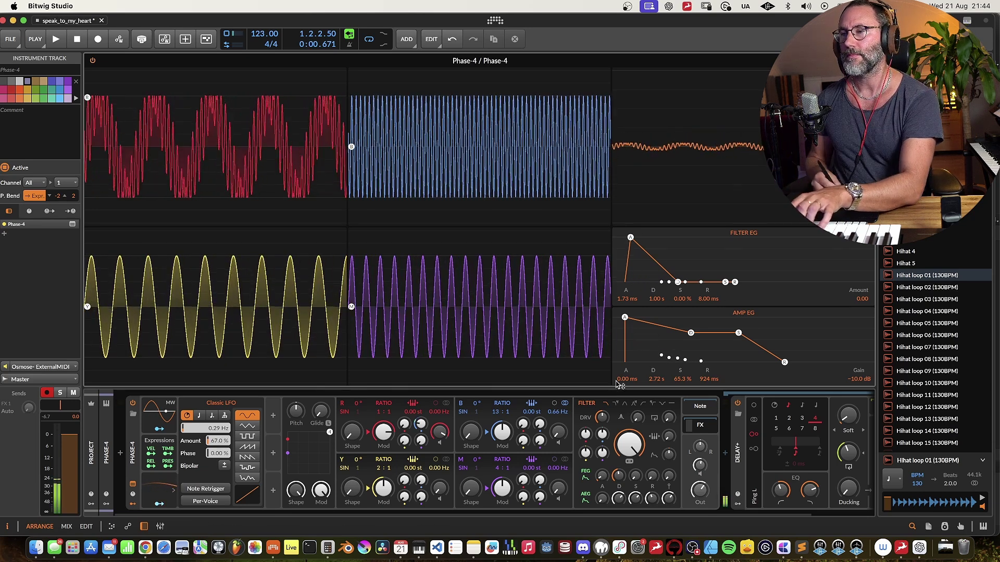
left_click_drag(502, 412, 502, 440)
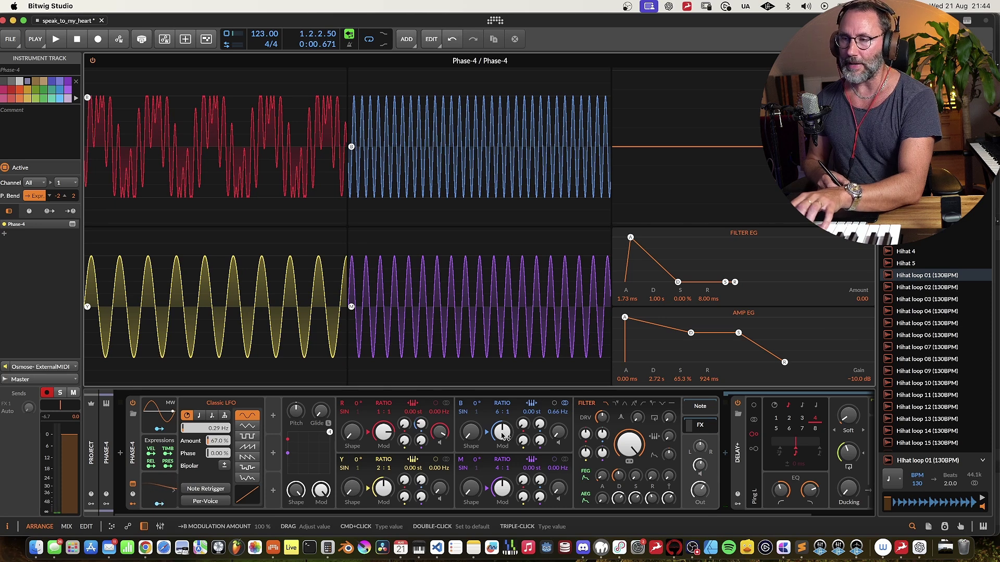
left_click_drag(420, 424, 421, 423)
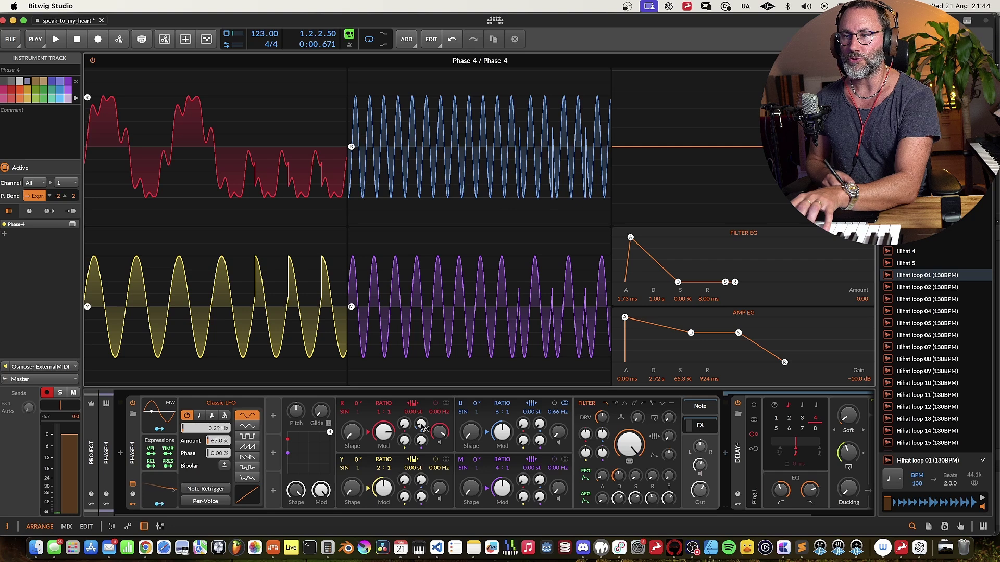
Adjust how strongly B modulates R, and delete the Classic LFO modulator from Phase-4
left_click_drag(423, 428, 423, 419)
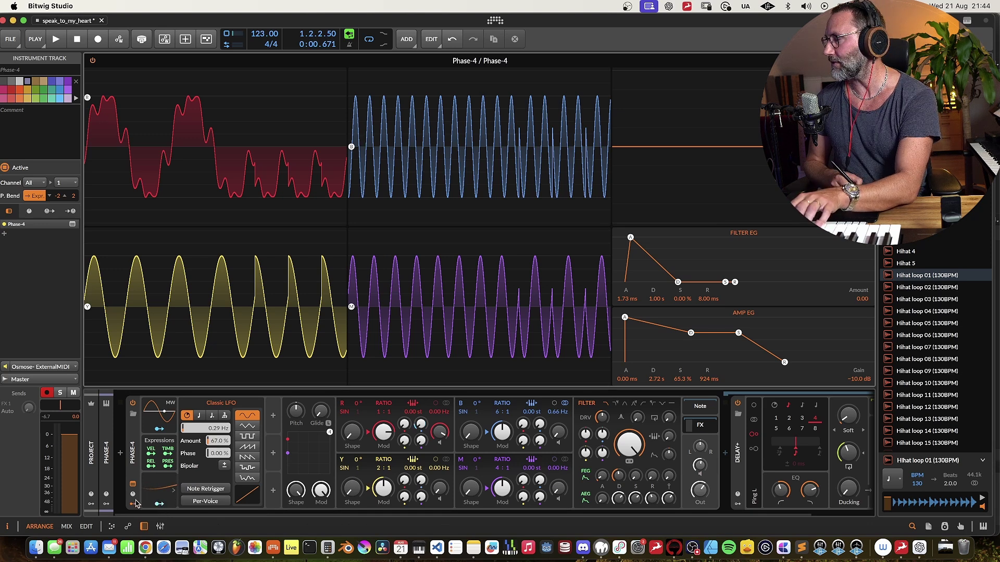
right_click(163, 494)
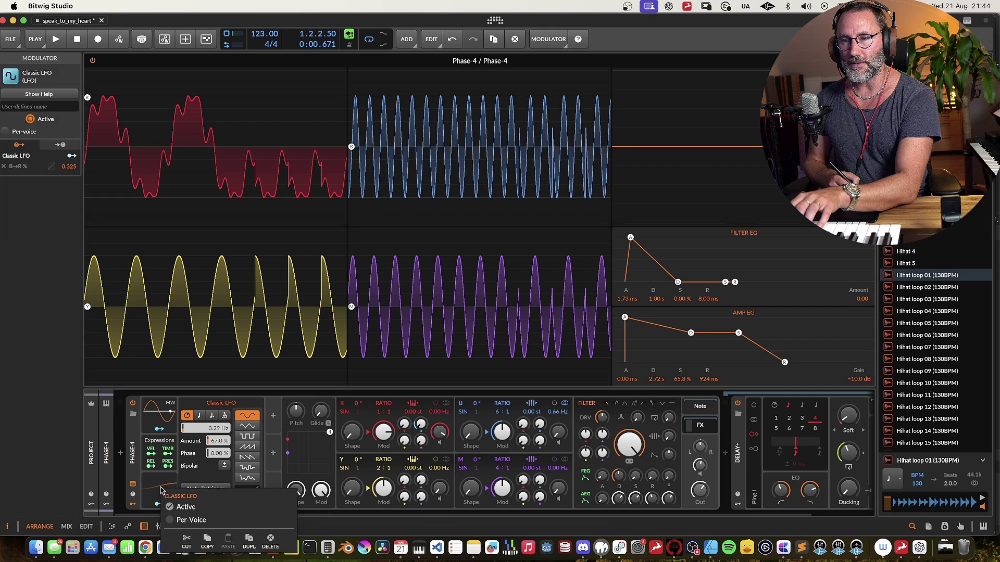
left_click(270, 541)
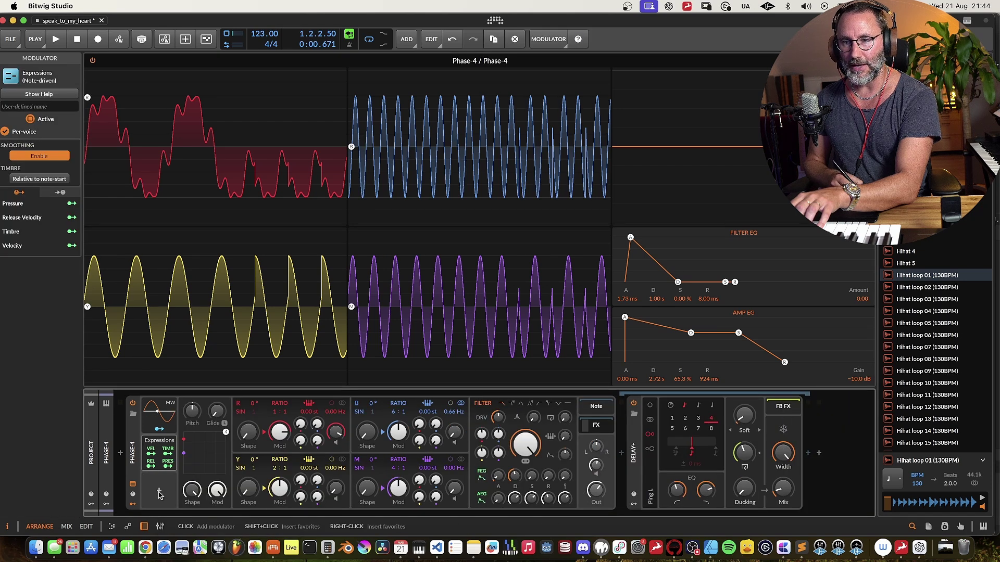
Add a Segments modulator to the empty modulator slot below Expressions
left_click(159, 494)
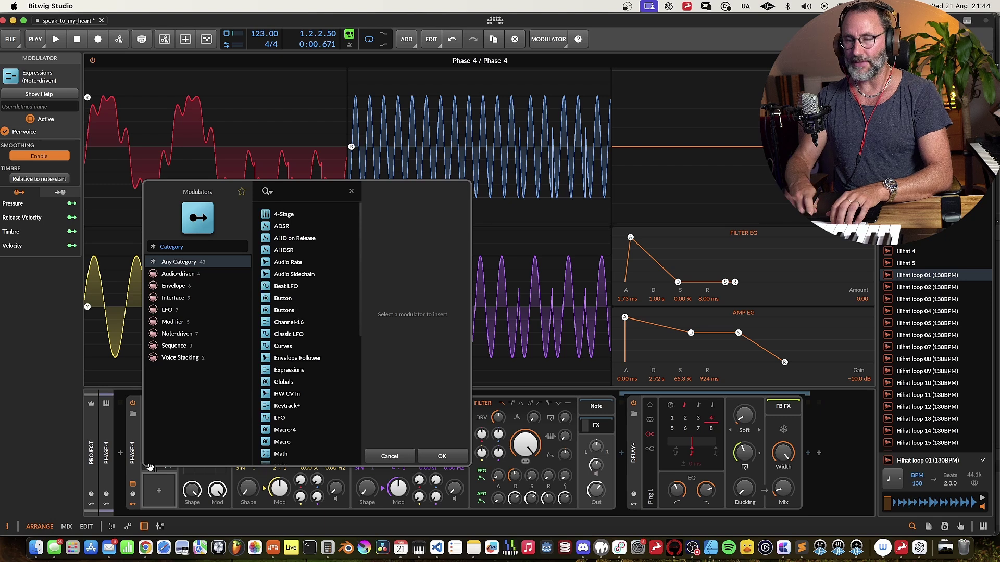
type("cu")
key("BackSpace")
key("BackSpace")
type("seg")
left_click(300, 216)
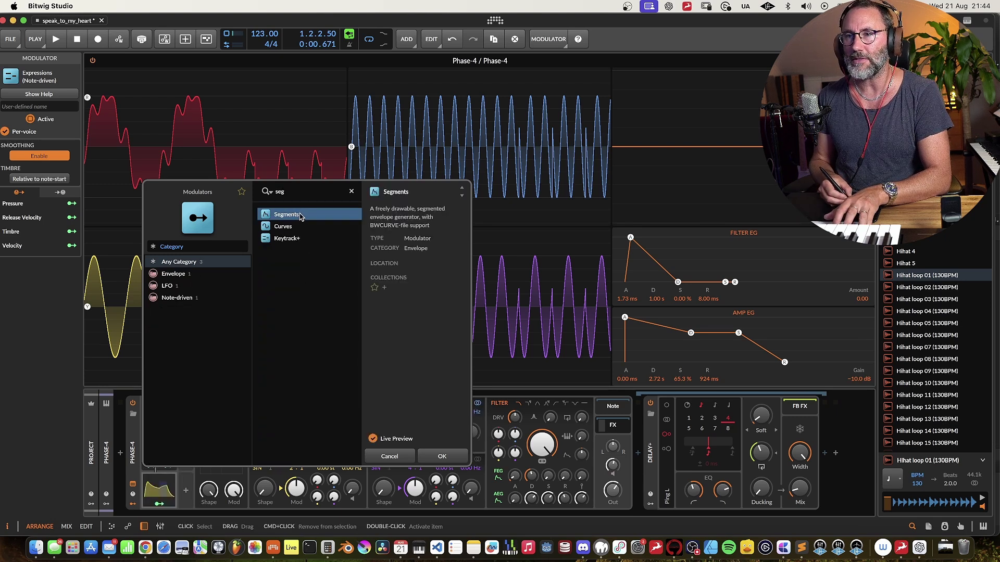
left_click(456, 458)
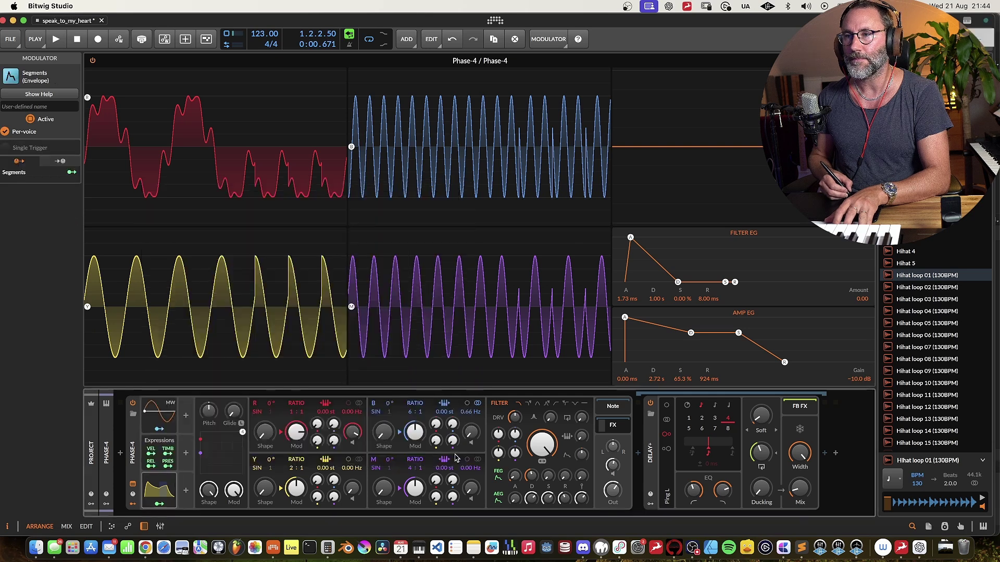
Expand the Segments modulator, try its playback modes, and open its EG default curve for editing
left_click(162, 492)
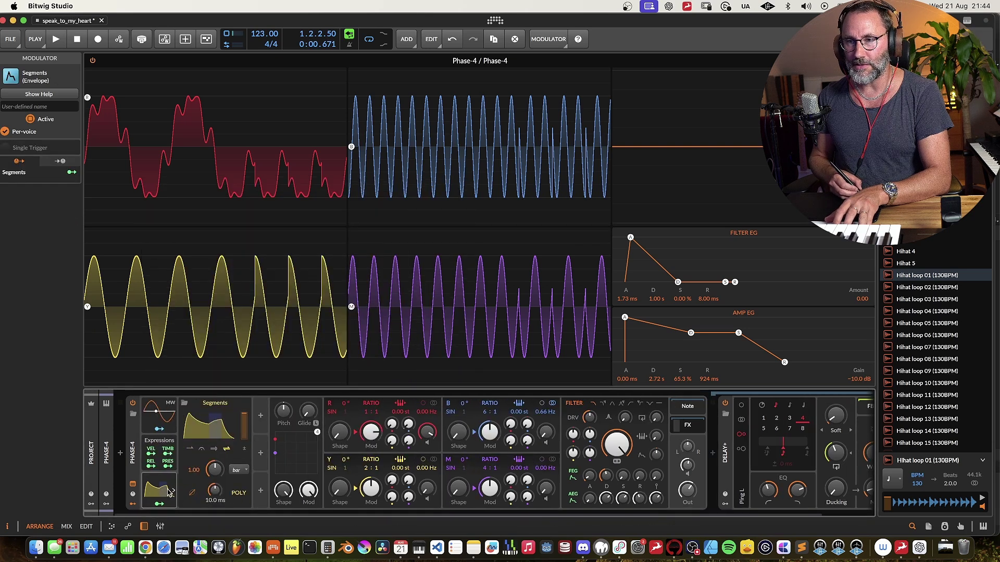
left_click(190, 451)
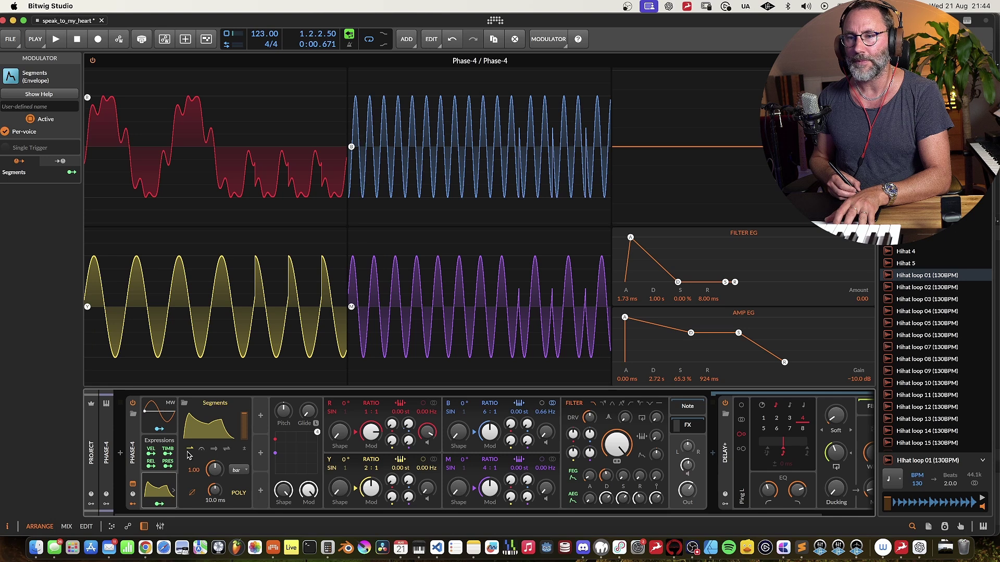
left_click(213, 449)
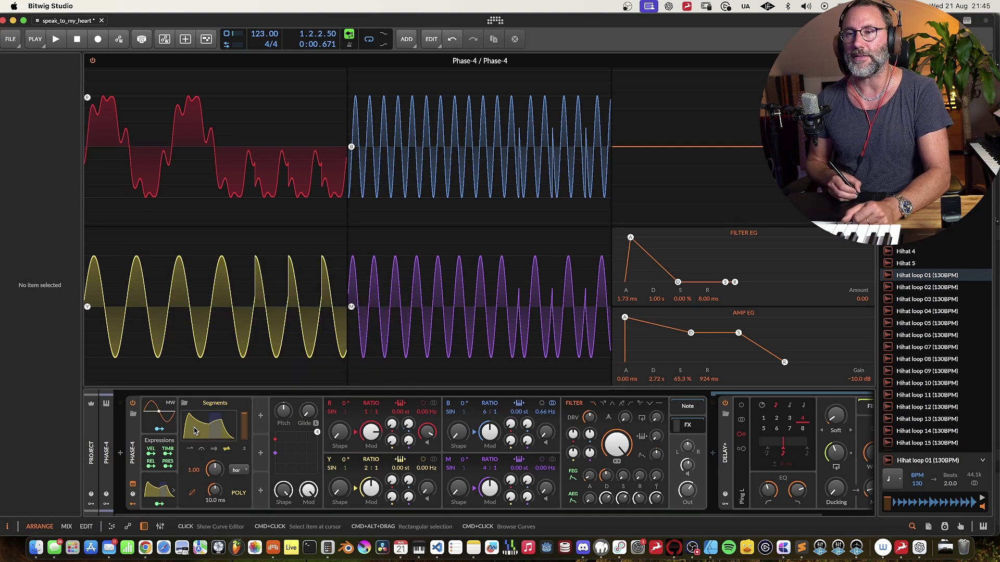
left_click(197, 429)
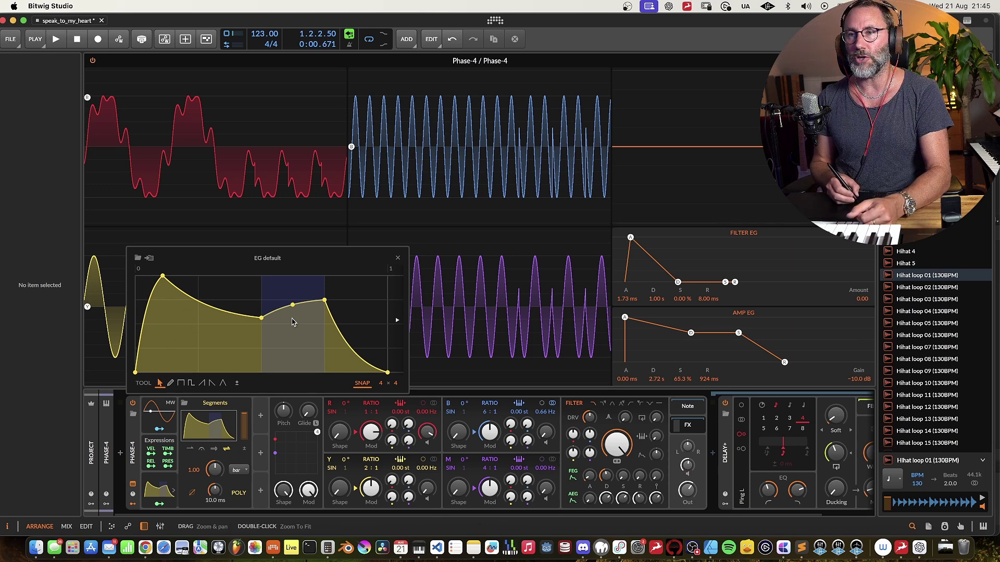
Reshape the Segments curve to start at full level, drop quickly to a 29.8 % point, and tail off slowly to zero
left_click_drag(162, 275, 136, 277)
left_click_drag(261, 318, 150, 348)
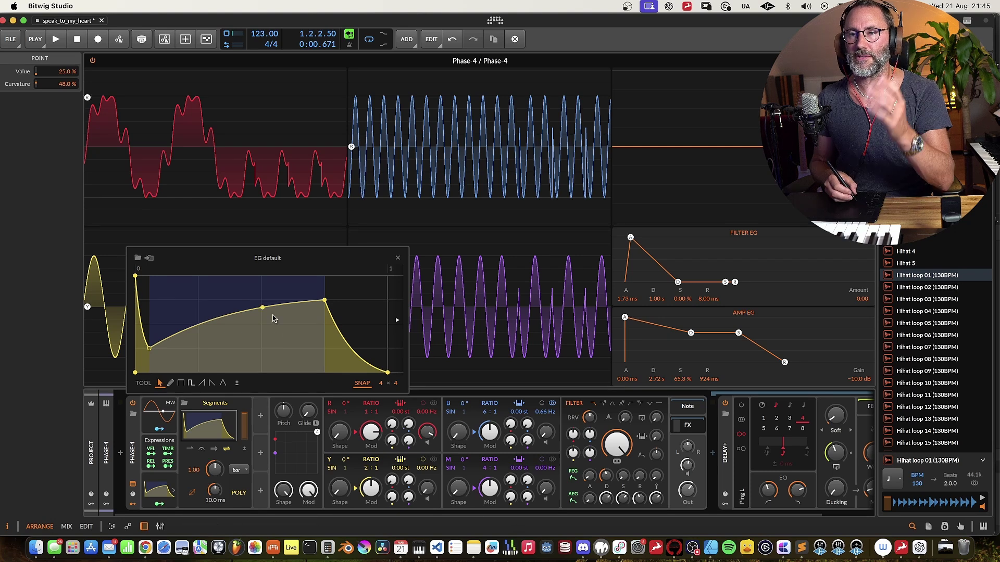
left_click_drag(325, 301, 218, 361)
mouse_move(148, 354)
left_mouse_down()
mouse_move(170, 334)
mouse_move(154, 343)
left_mouse_up()
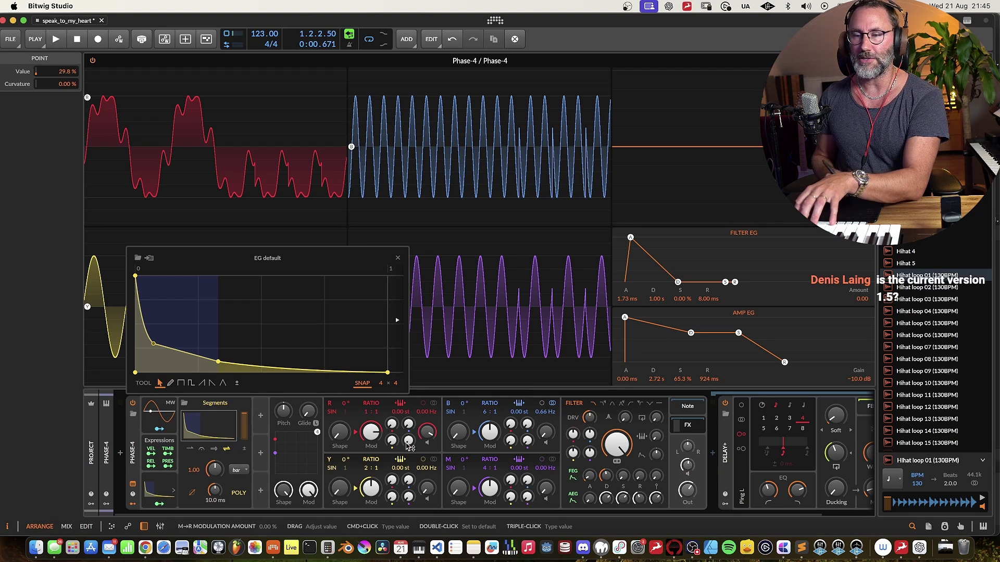
Map Segments to Phase-4's B-to-R modulation amount at 0.340
left_click(160, 506)
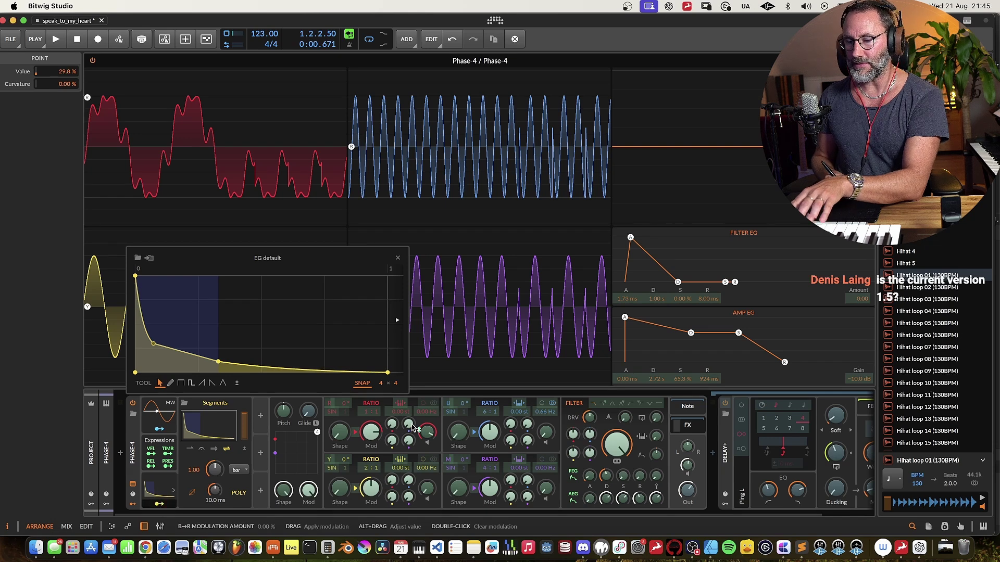
left_click_drag(414, 428, 413, 425)
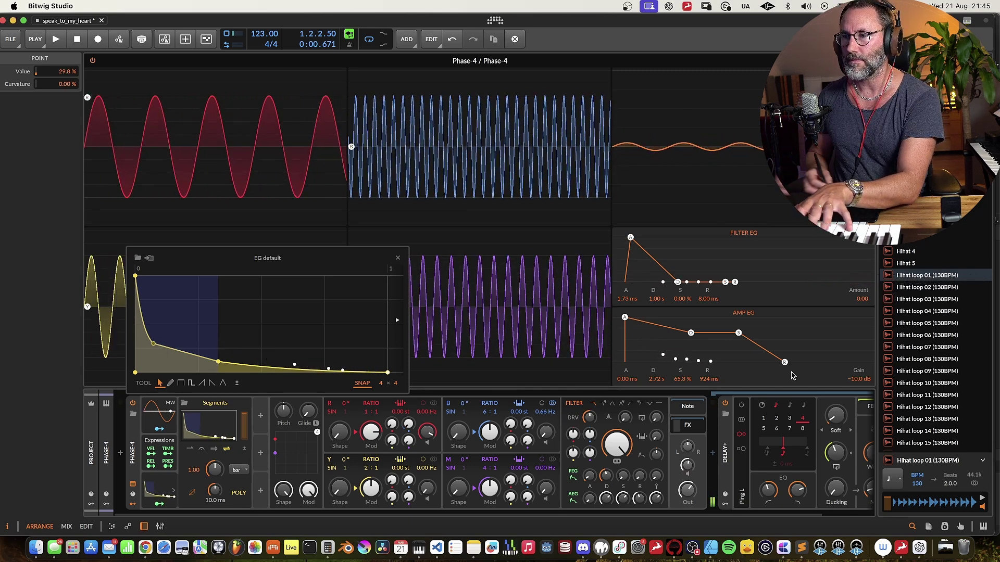
Try a 10.9 Hz frequency offset on the B oscillator, and settle on 0.80 Hz with a 2:1 ratio
left_click_drag(547, 411, 545, 403)
left_click_drag(426, 412, 435, 414)
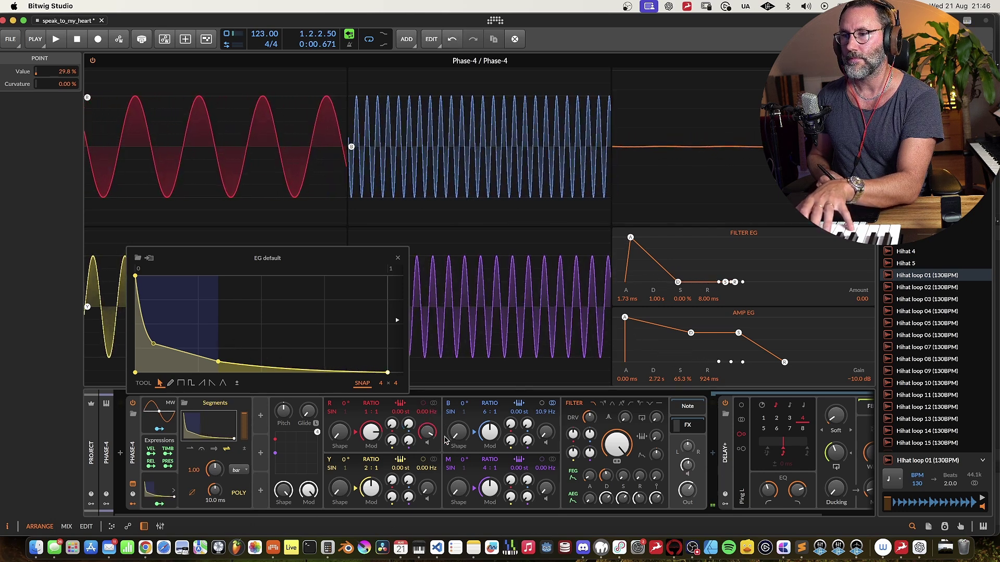
left_click_drag(543, 415, 485, 413)
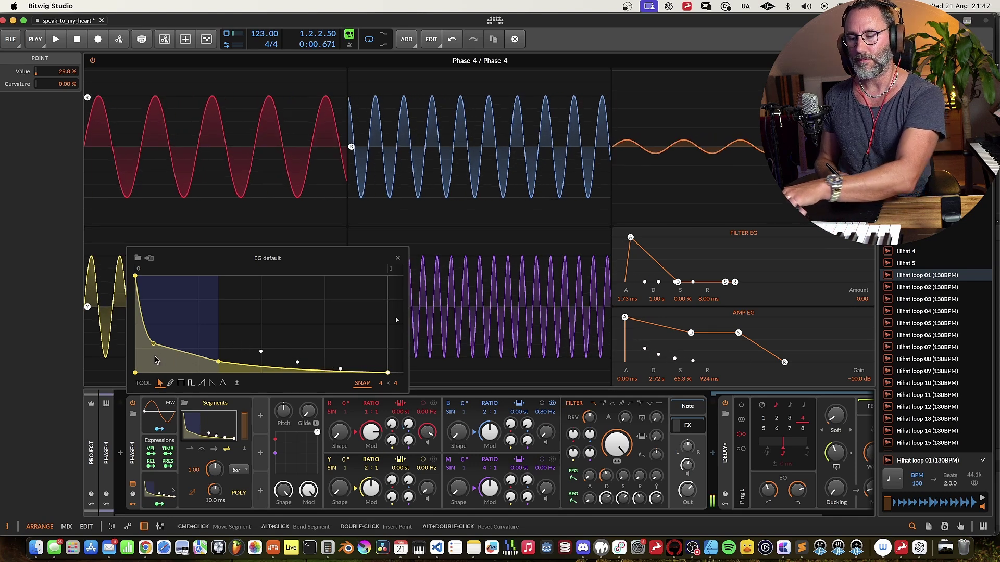
Try a longer Segments envelope with a 25 % second point and the first point raised to a 100 % hold, removing the extra point
left_click_drag(154, 344, 178, 325)
left_click_drag(218, 360, 261, 348)
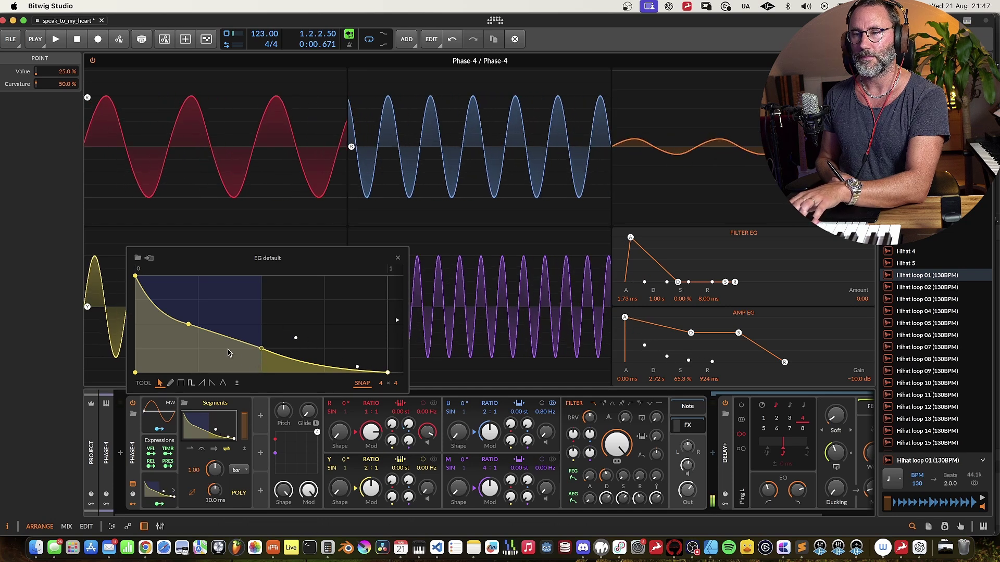
left_click_drag(189, 327, 187, 281)
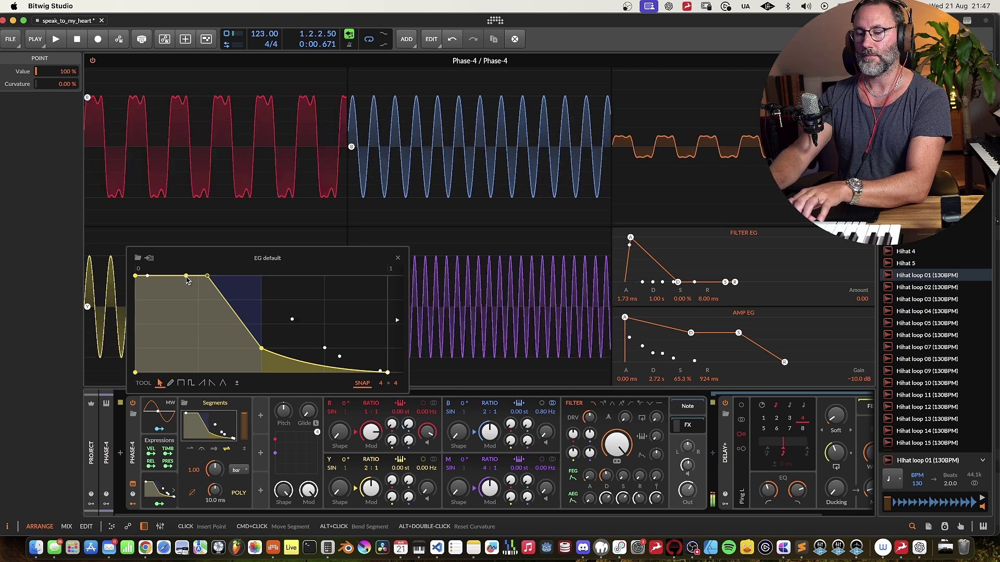
double_click(187, 281)
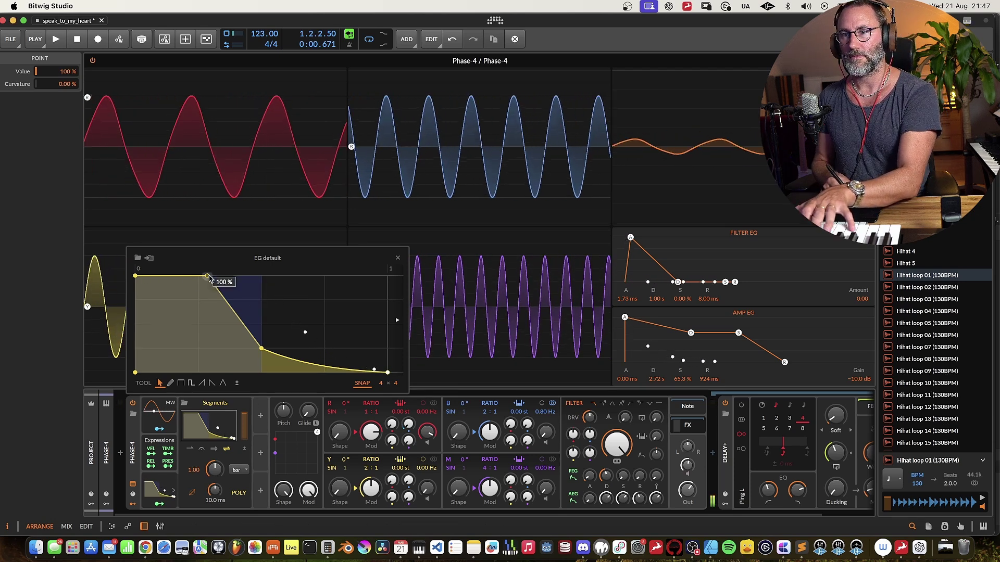
Shorten the Segments decay with an early point at 25 % and a following point at 15 %, and close the curve editor
left_click_drag(207, 275, 151, 348)
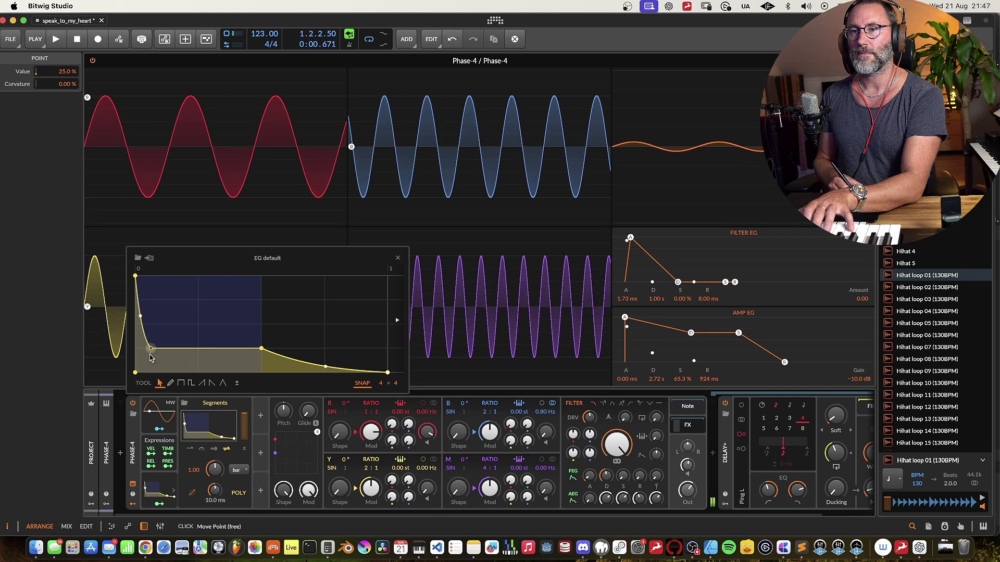
left_click_drag(261, 347, 201, 360)
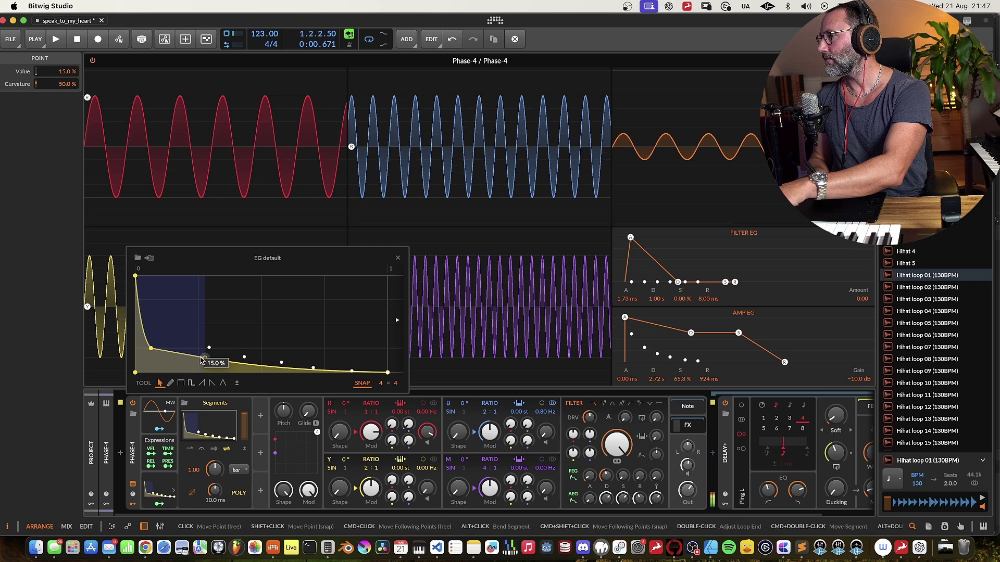
left_click(398, 259)
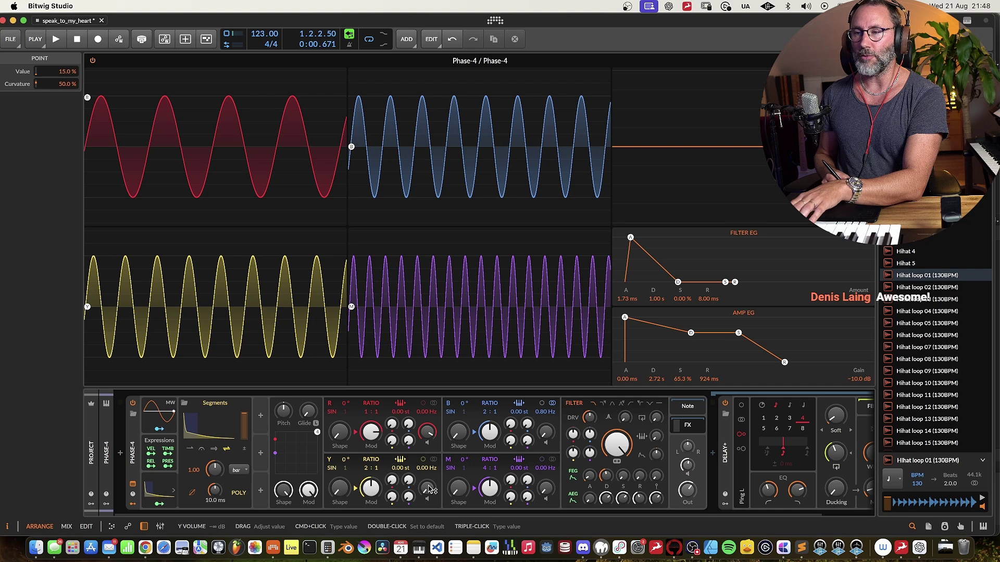
Bring up the Y oscillator's volume and turn the R oscillator's volume fully down
left_click_drag(428, 494, 428, 480)
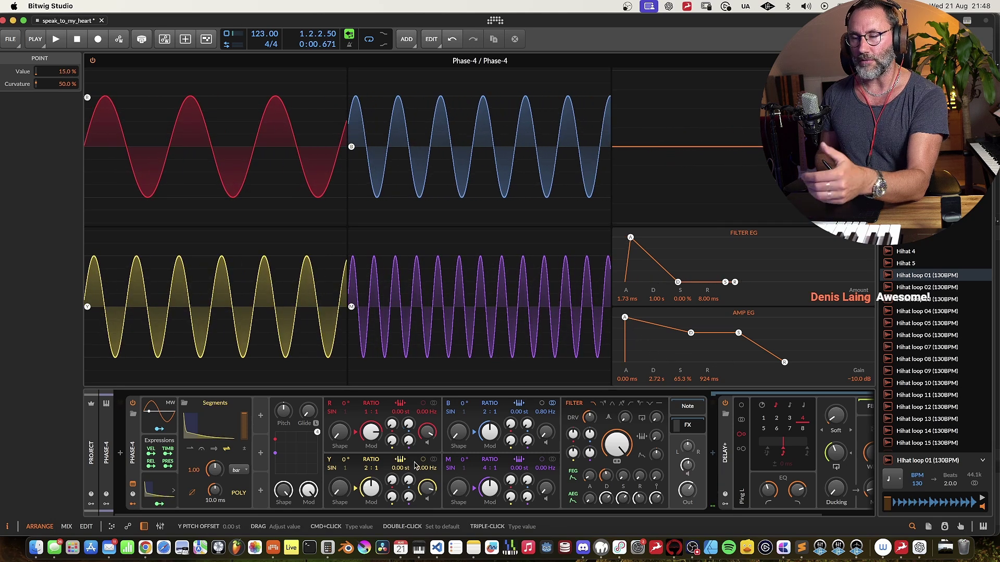
left_click_drag(430, 487, 430, 495)
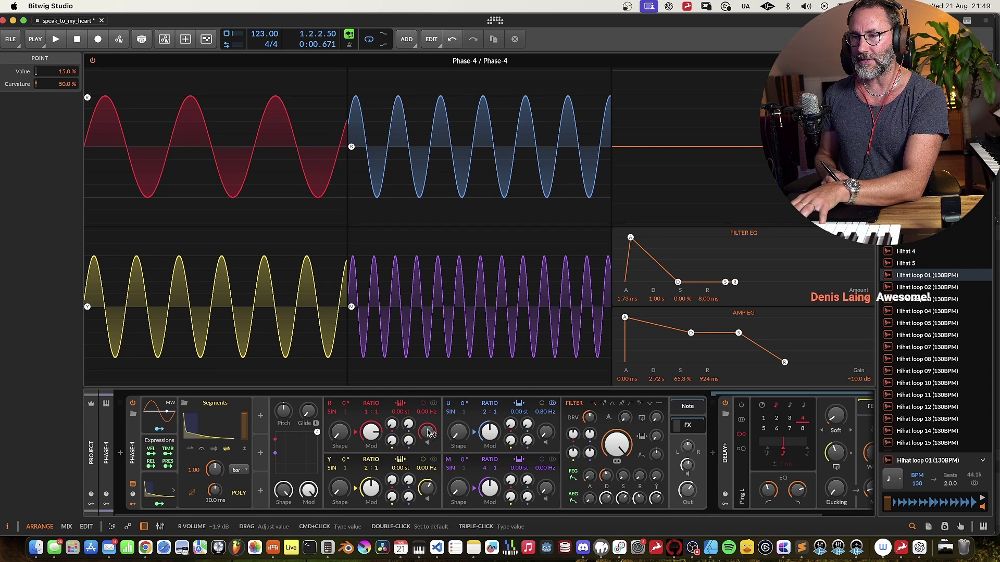
left_click_drag(428, 433, 428, 443)
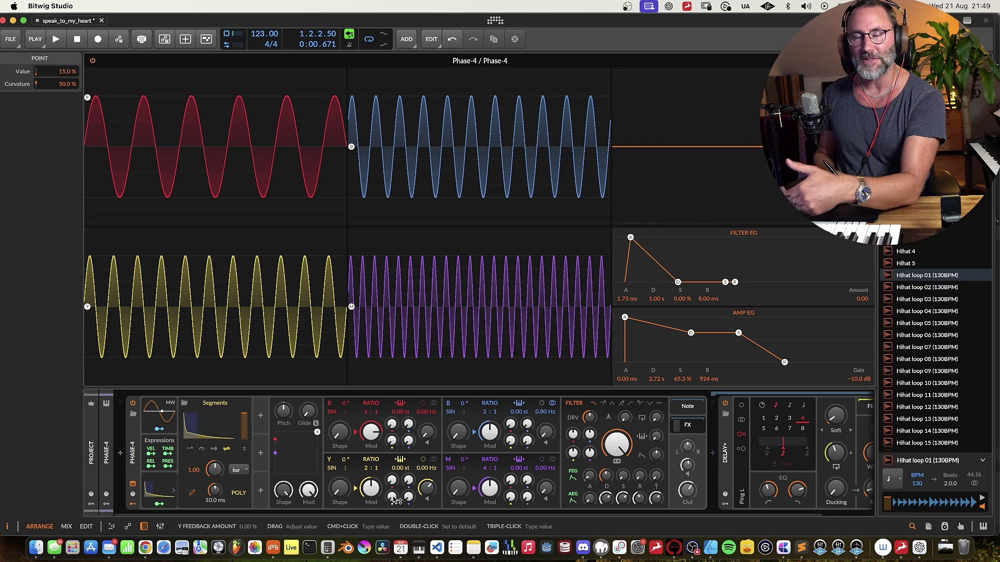
Raise the Y oscillator's feedback to make it noisy, and give it a 1.86 Hz frequency offset with stereo detuning on
left_click_drag(394, 499, 392, 489)
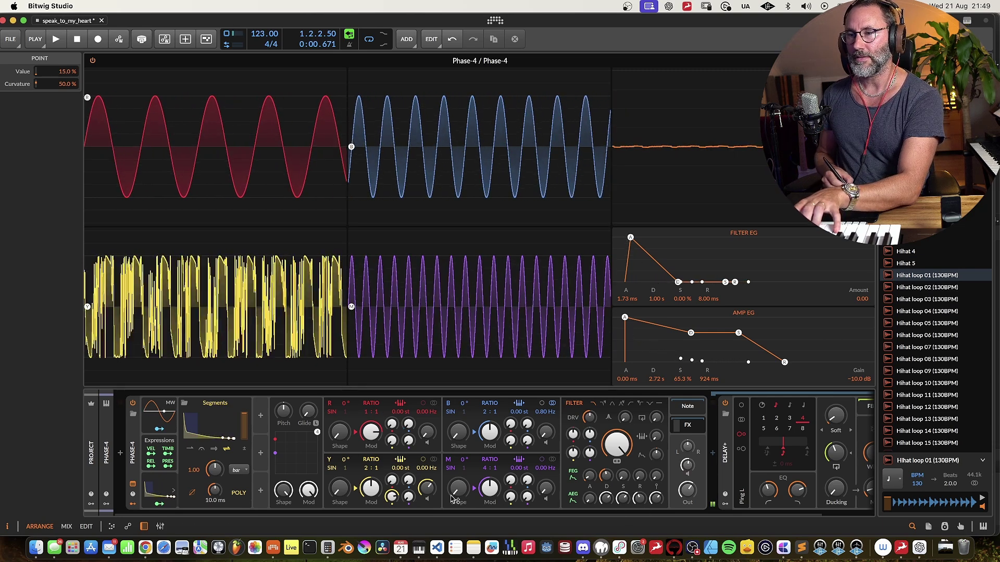
left_click_drag(426, 468, 428, 454)
left_click(433, 460)
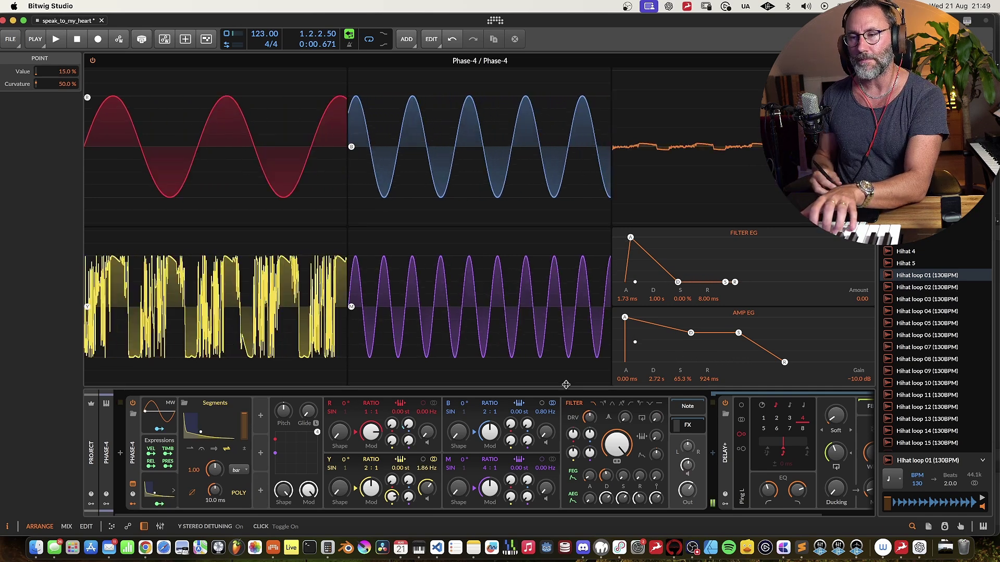
left_click_drag(393, 496, 398, 455)
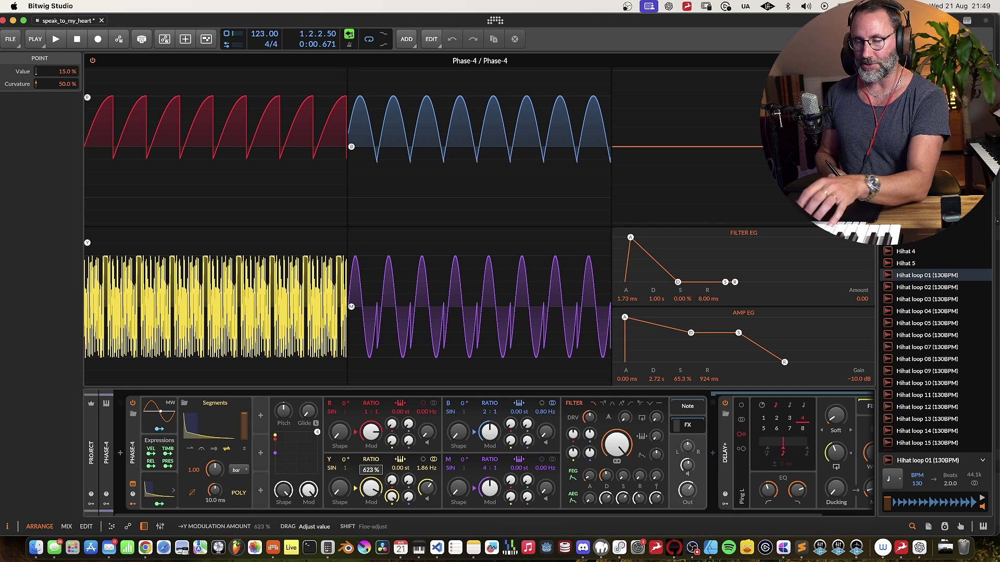
Raise the Y oscillator's modulation amount to 654 %, and try a 20:1 ratio and a 1:1 ratio with a 19.9 kHz fixed frequency
left_click_drag(370, 489, 371, 491)
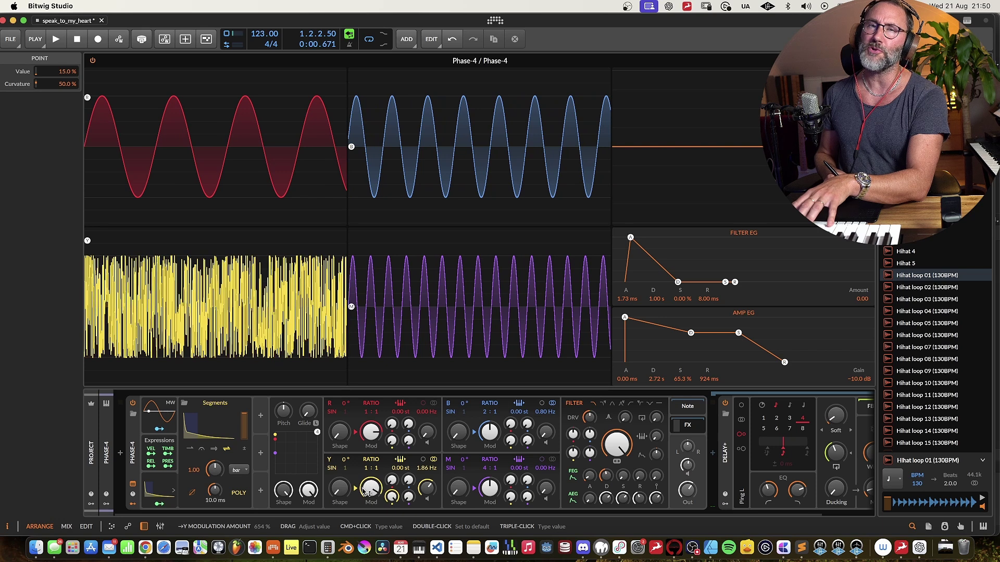
left_click_drag(363, 492, 392, 497)
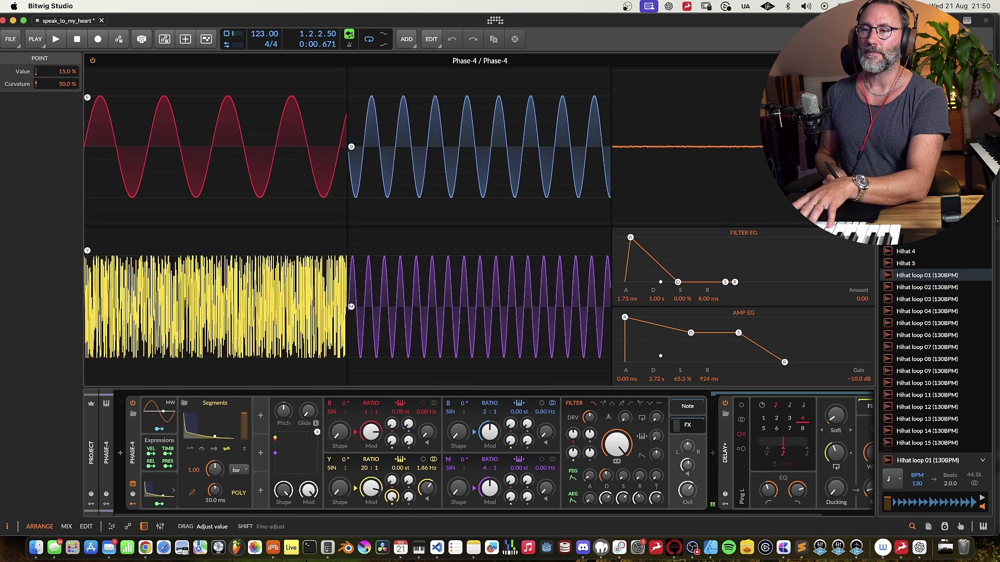
left_click_drag(336, 472, 370, 488)
left_click_drag(371, 489, 398, 432)
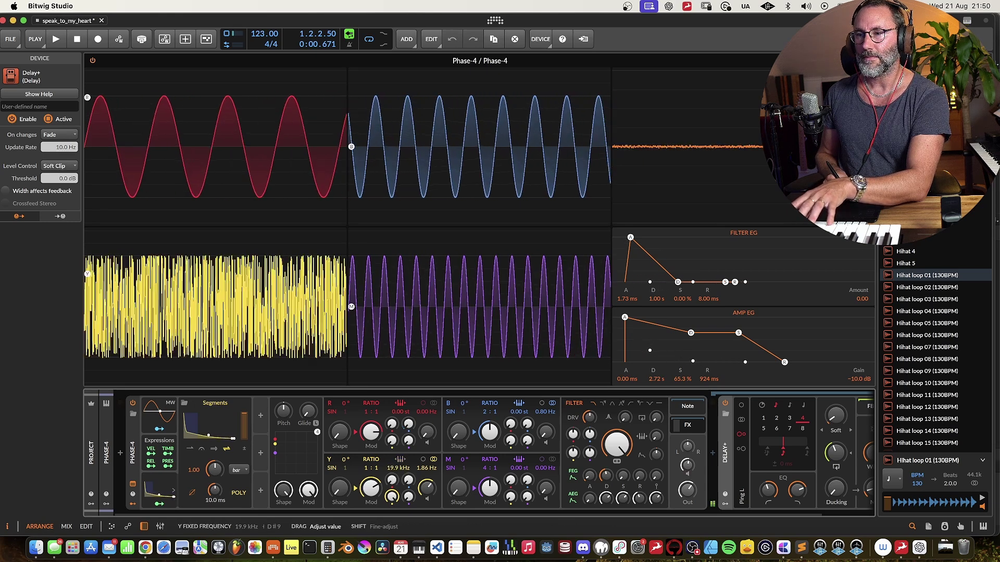
Bring the Y oscillator's fixed frequency to 12.7 kHz and rebalance its volume at a low level
left_click_drag(370, 488, 428, 485)
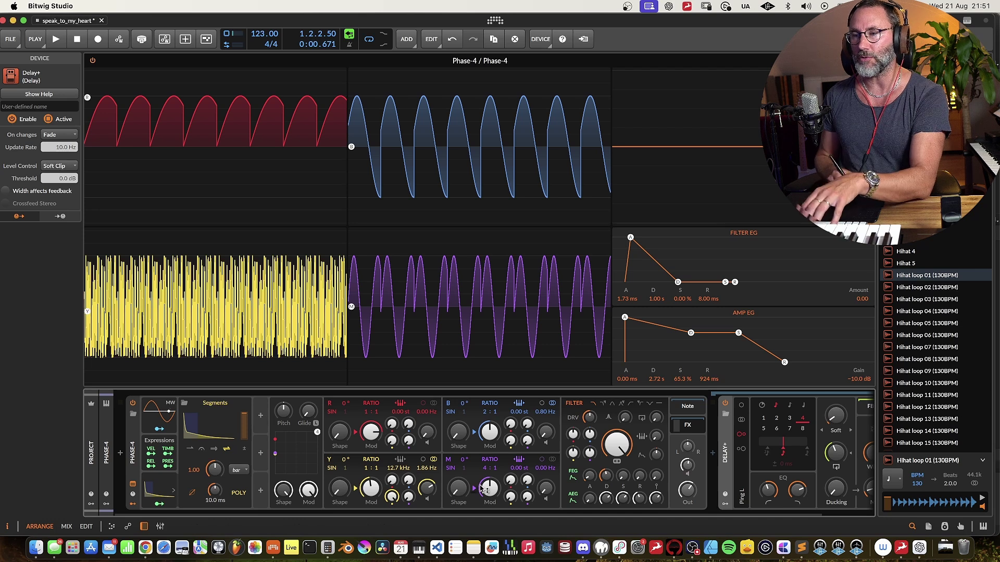
double_click(426, 490)
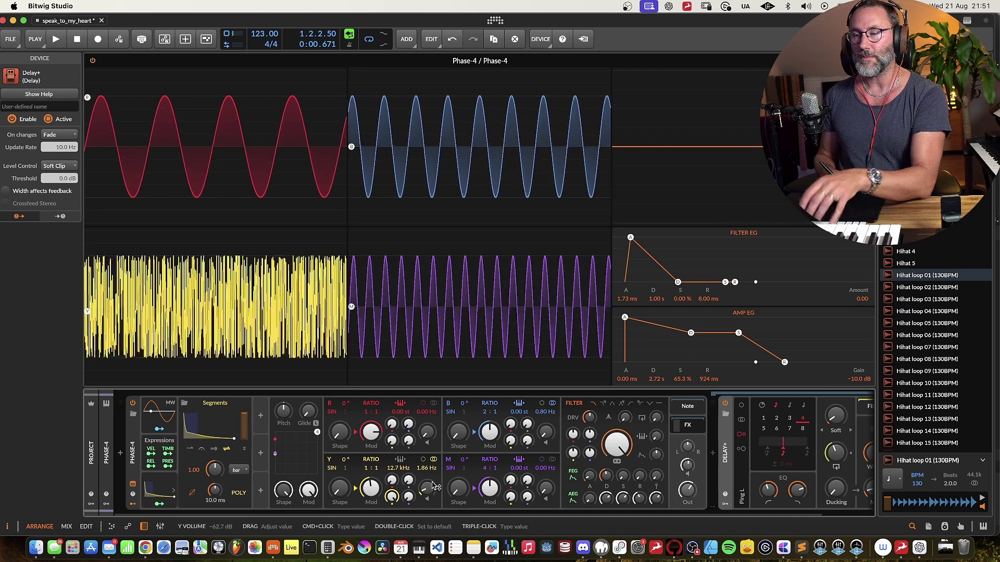
left_click_drag(427, 489, 427, 484)
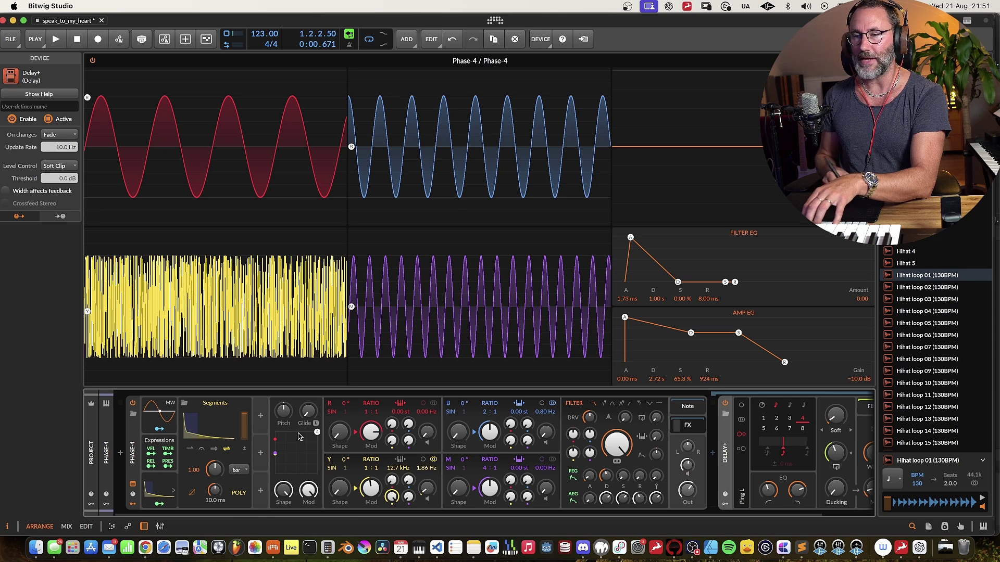
Add a second Segments modulator to Phase-4 and show its expanded settings
left_click(260, 417)
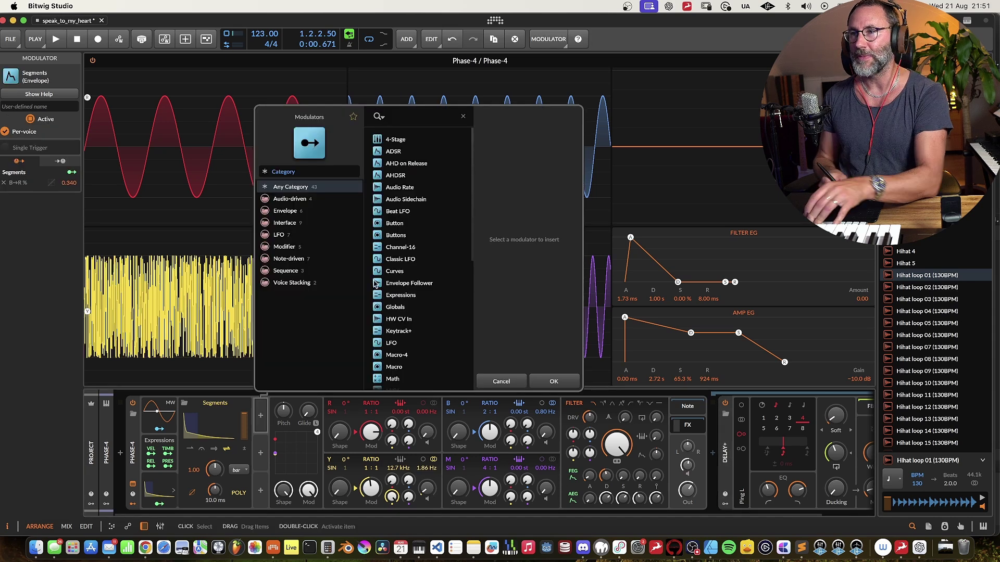
type("seg")
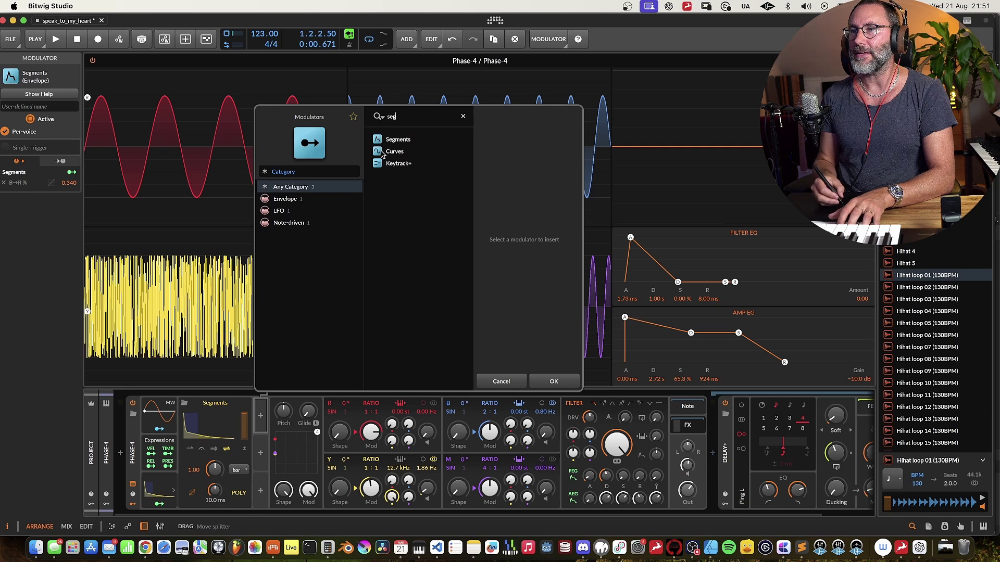
left_click(404, 144)
left_click(555, 382)
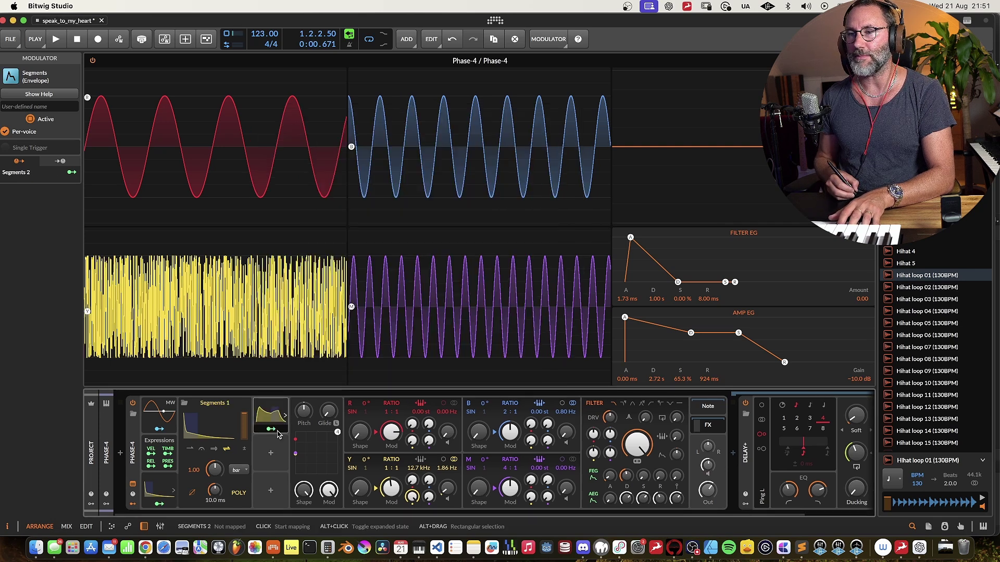
left_click(270, 417)
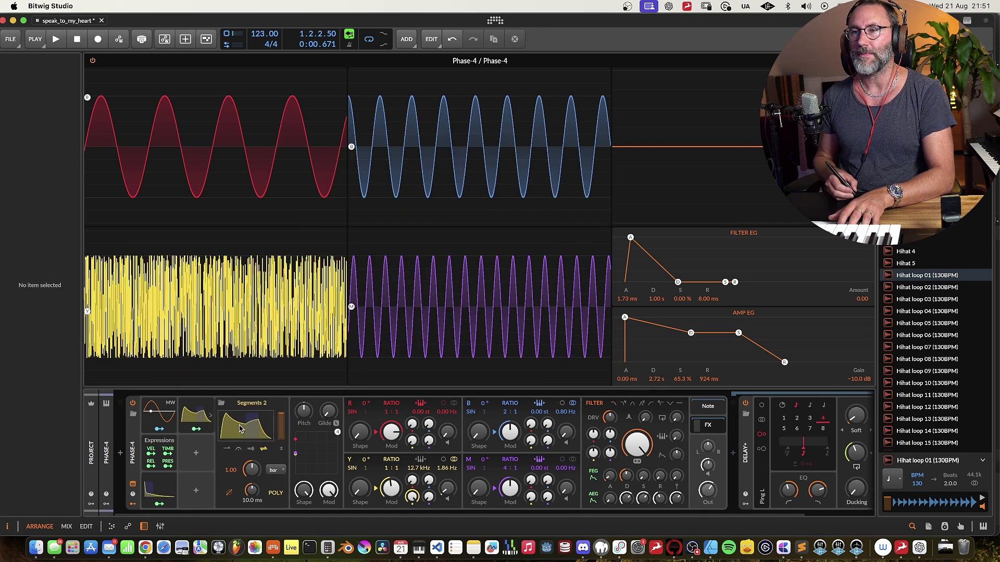
Load the ADSR 1 envelope curve into the second Segments modulator
left_click(253, 421)
left_click(138, 258)
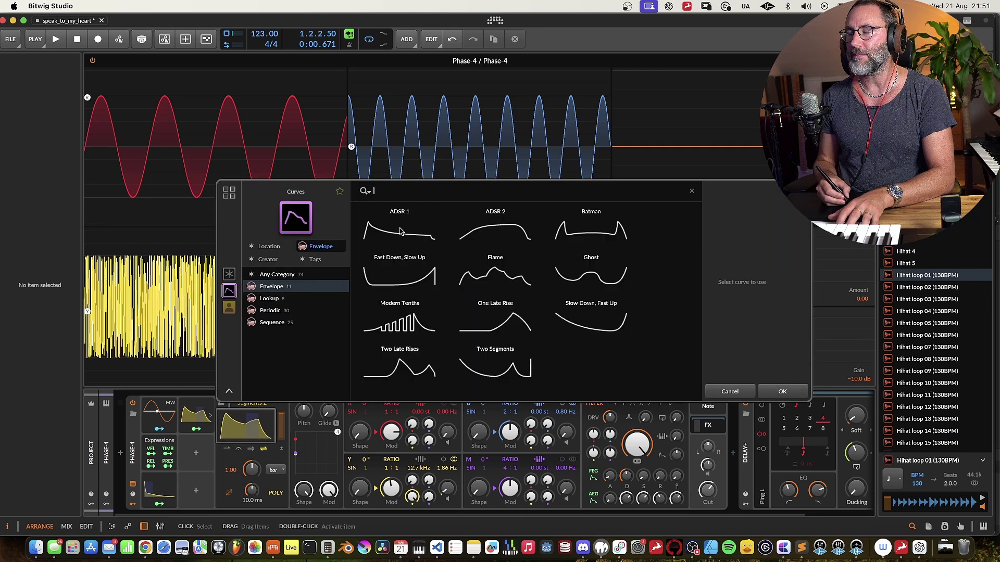
left_click(402, 234)
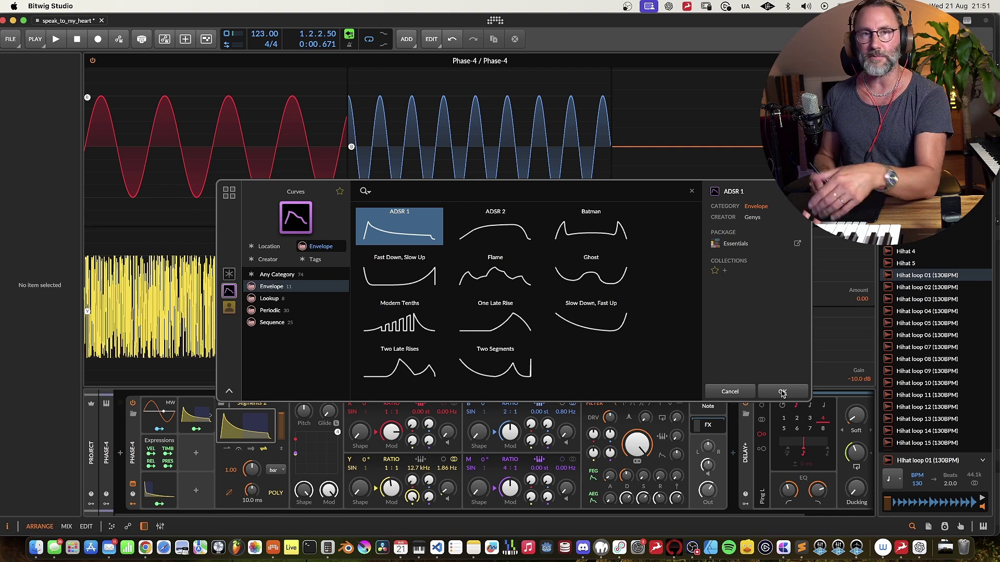
left_click(783, 392)
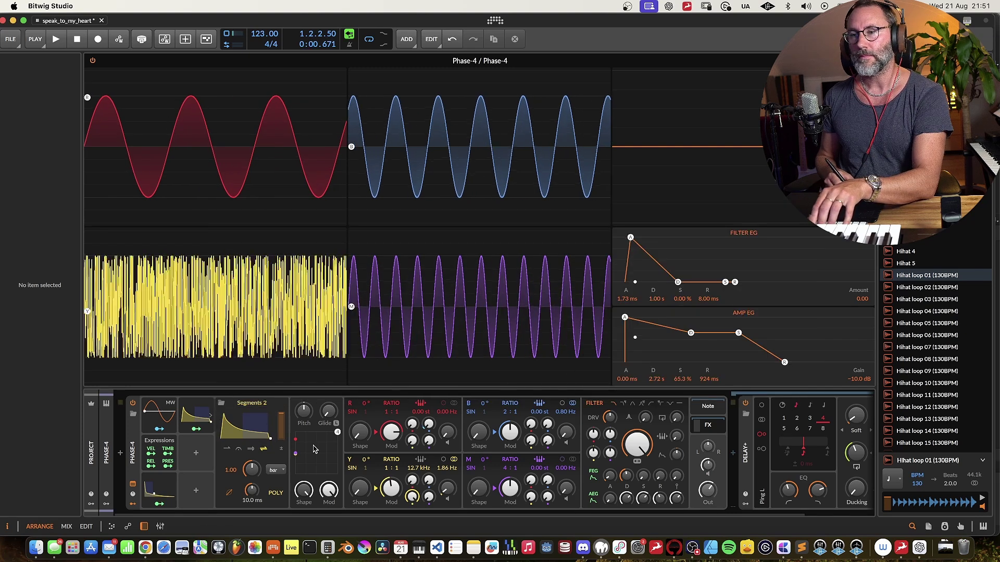
Map the second Segments modulator to the Y oscillator's volume with an amount of 0.590
left_click(197, 429)
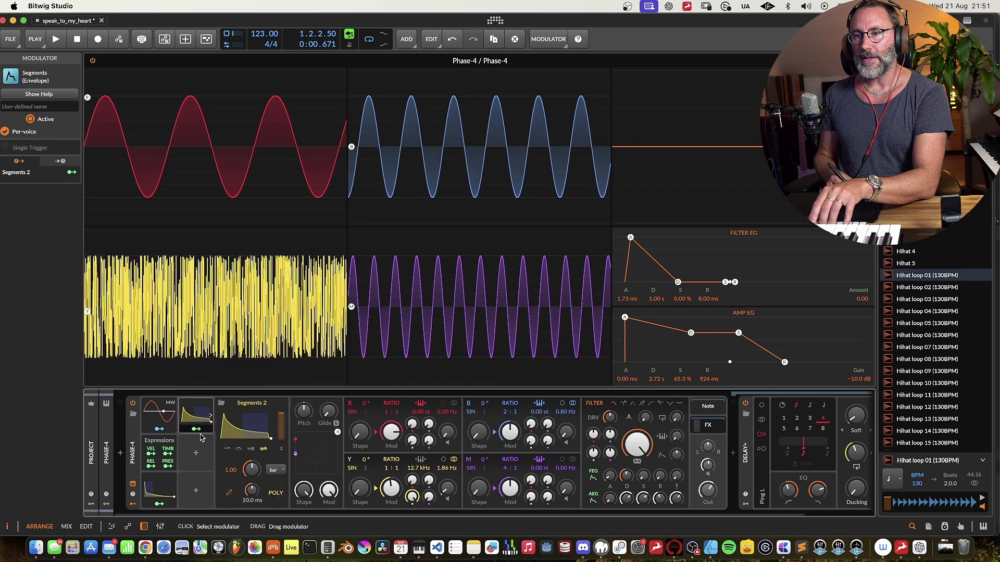
left_click_drag(447, 489, 448, 452)
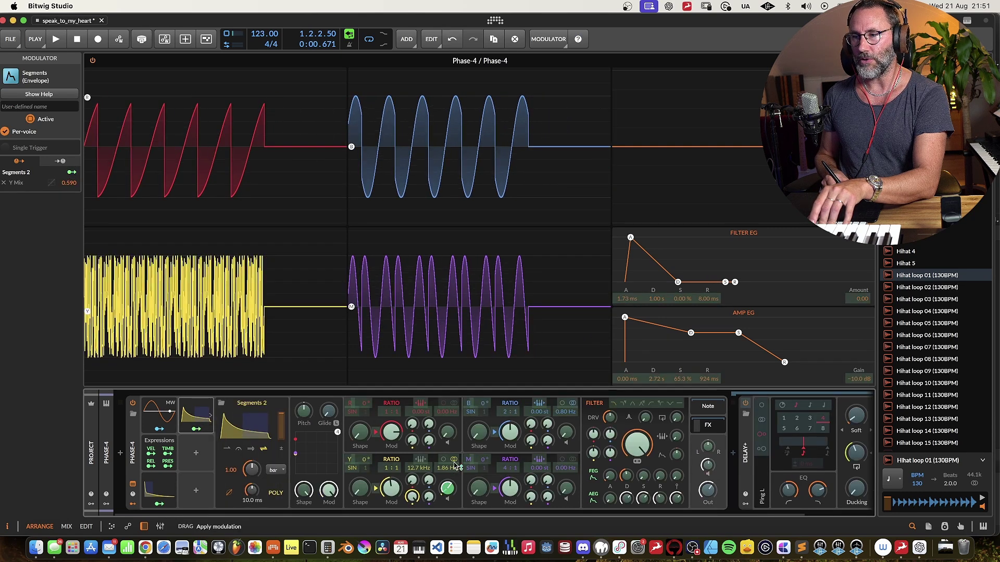
left_click(197, 429)
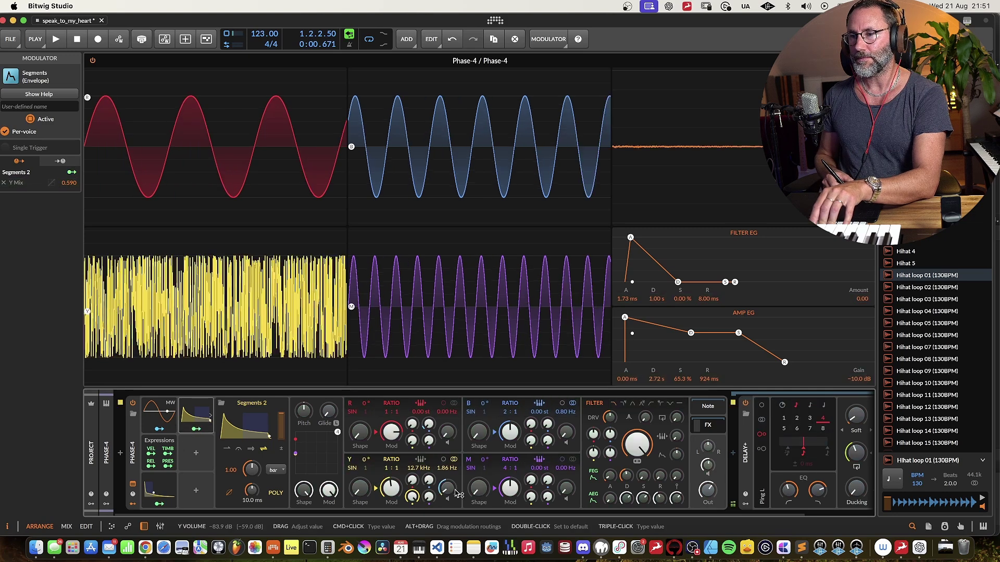
Reshape the second Segments curve into an instant attack with a short, steep decay to 0 %, and turn its looping off
left_click(281, 425)
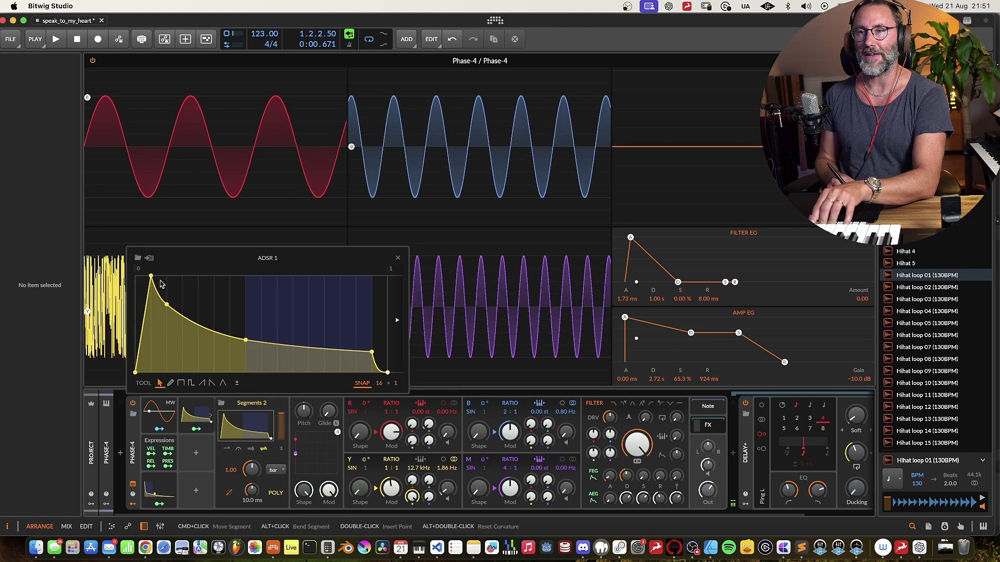
left_click_drag(152, 277, 136, 275)
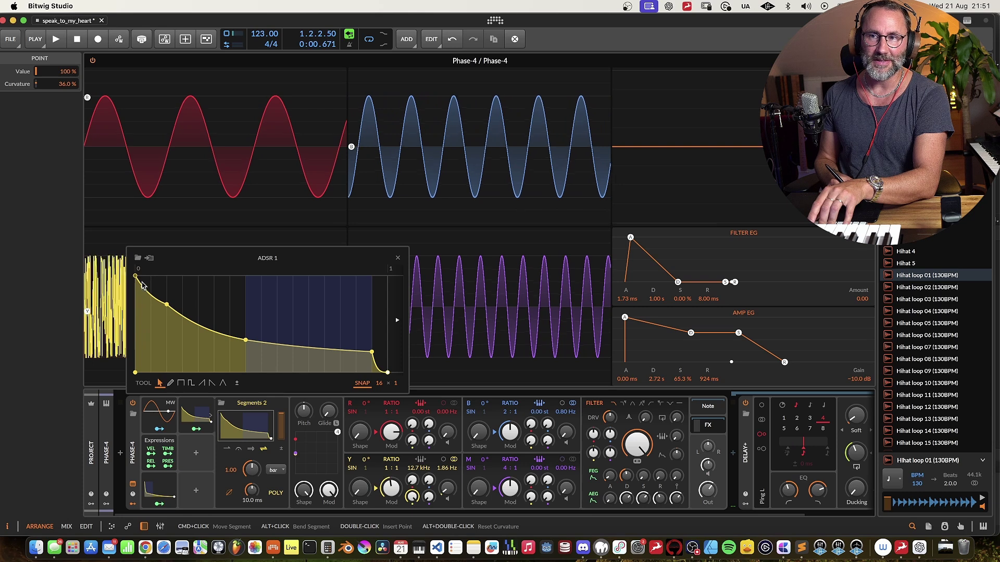
left_click_drag(166, 304, 144, 355)
left_click_drag(248, 342, 186, 375)
left_click_drag(380, 353, 350, 360)
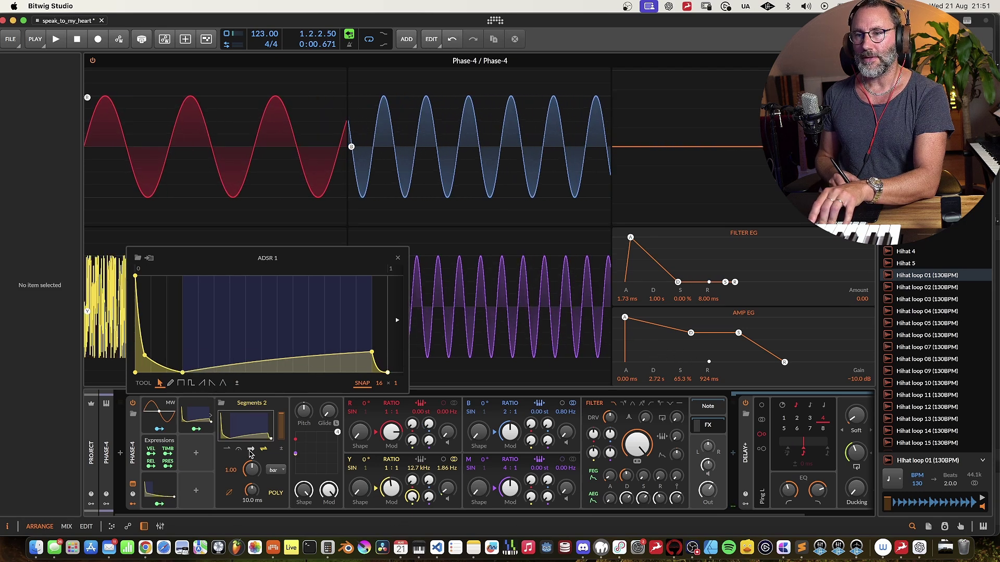
left_click(229, 453)
left_click_drag(372, 352, 214, 373)
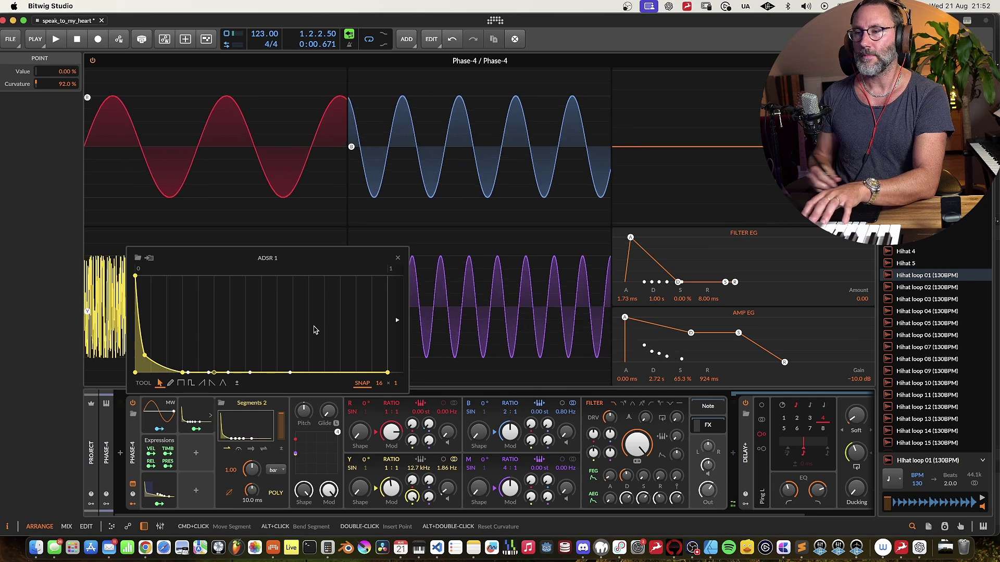
left_click(398, 258)
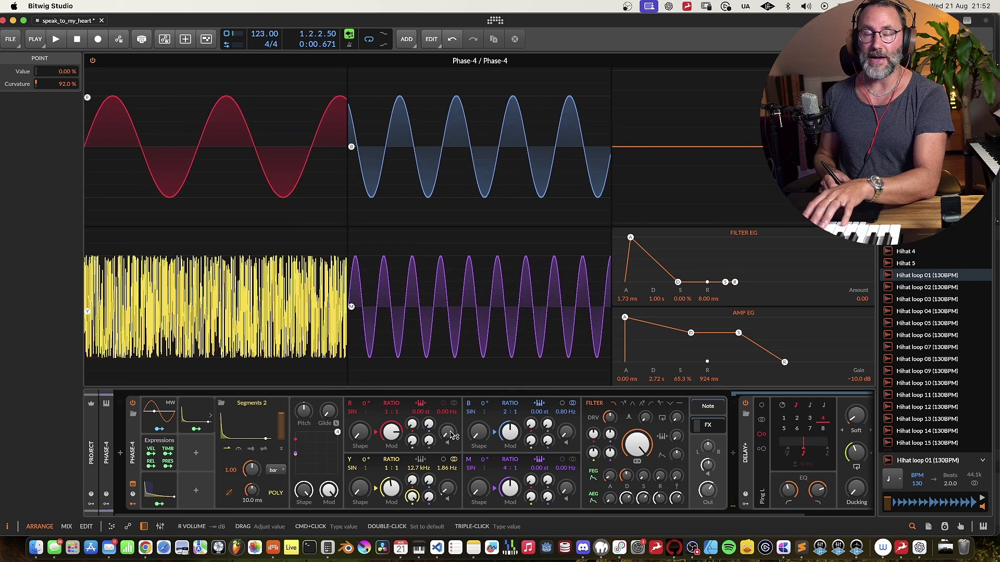
Bring up the R oscillator's volume and set the second Segments modulator's amount on the Y volume to 0.560
left_click_drag(449, 435, 449, 423)
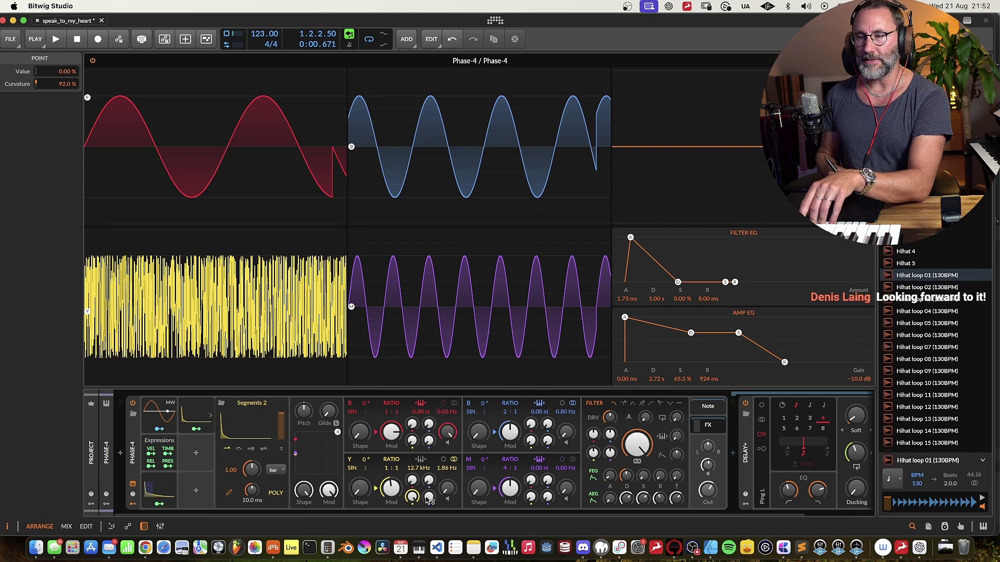
left_click(201, 431)
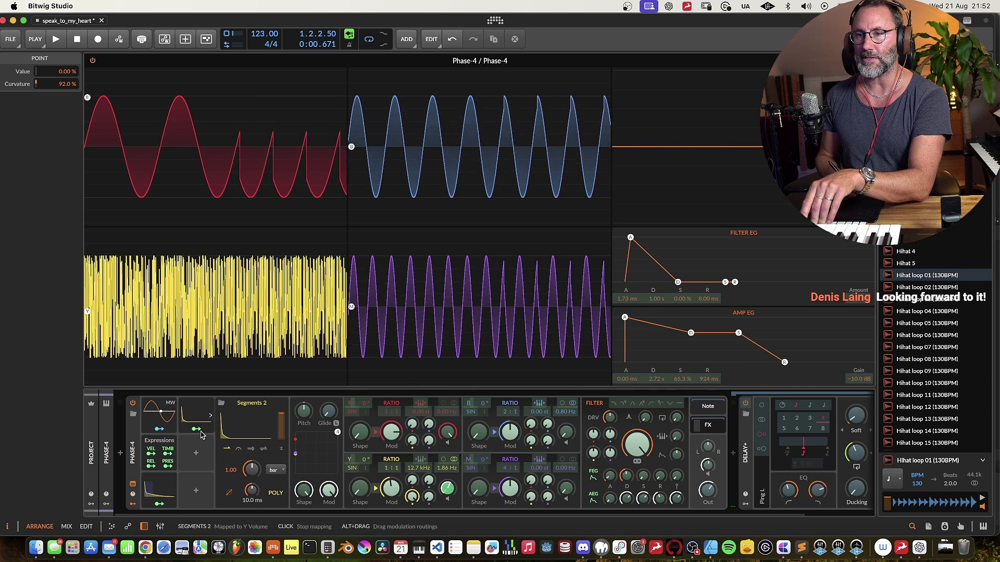
left_click(199, 432)
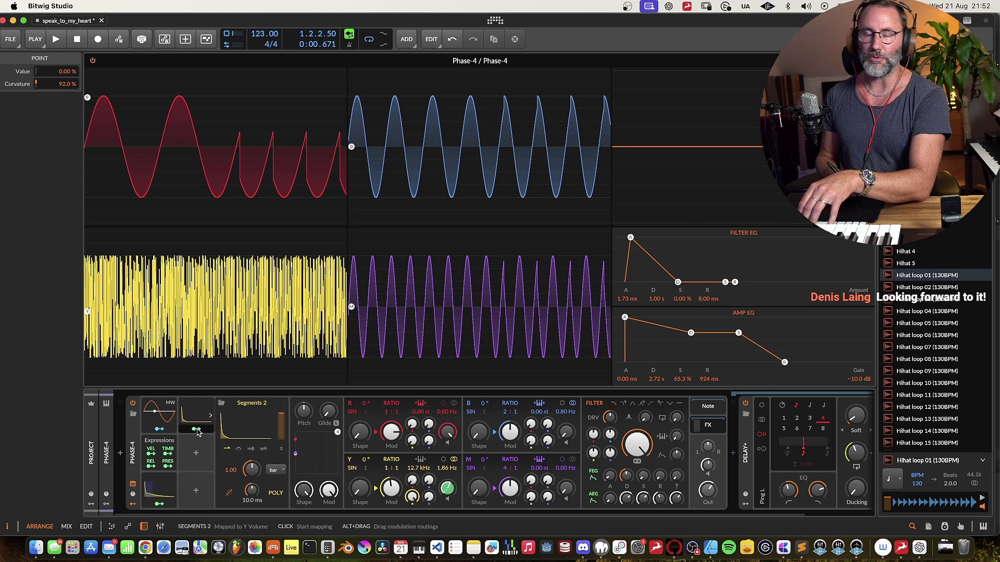
left_click(133, 454)
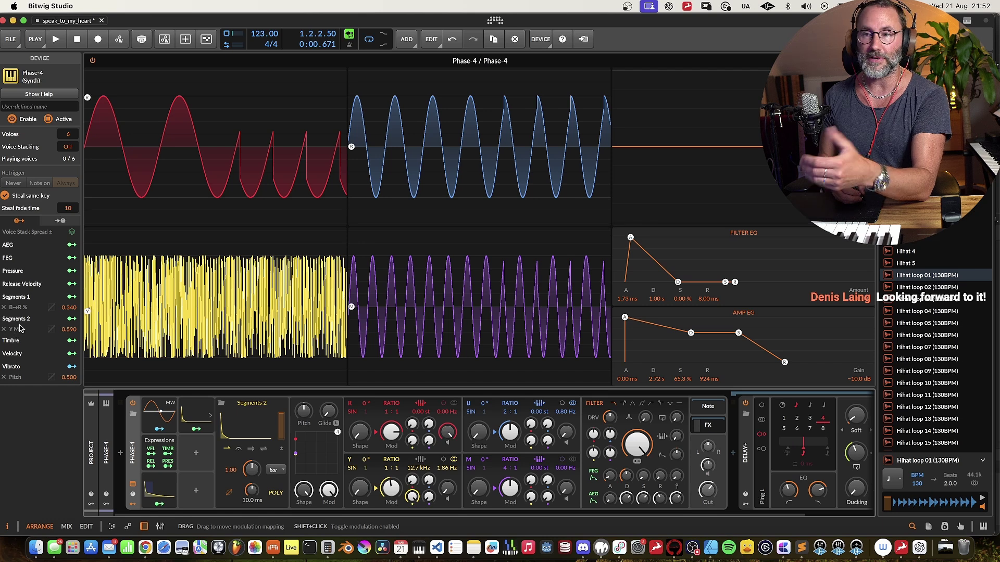
mouse_move(71, 332)
left_mouse_down()
mouse_move(71, 364)
mouse_move(75, 334)
left_mouse_up()
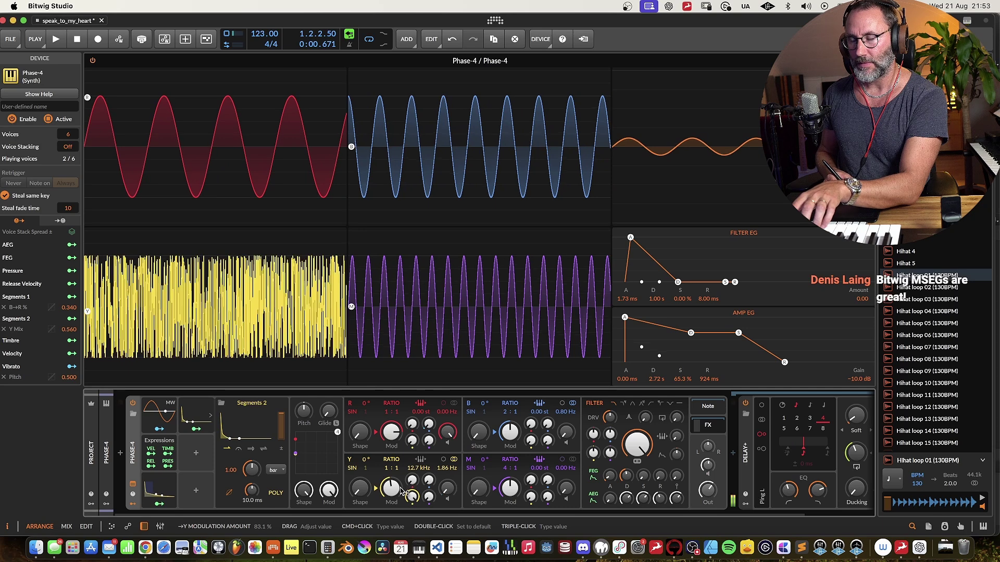
Adjust the Y oscillator's modulation and feedback, try 9:1 and 503 Hz, and settle on 1:1, 0.00 st and a 1.26 Hz offset
left_click_drag(397, 494, 432, 559)
left_click_drag(412, 496, 411, 503)
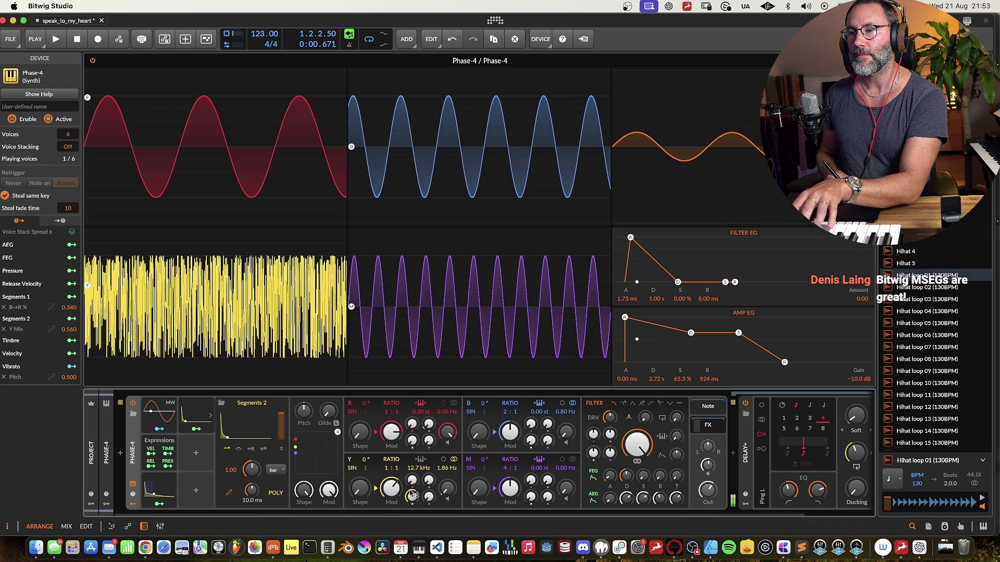
left_click_drag(391, 468, 391, 448)
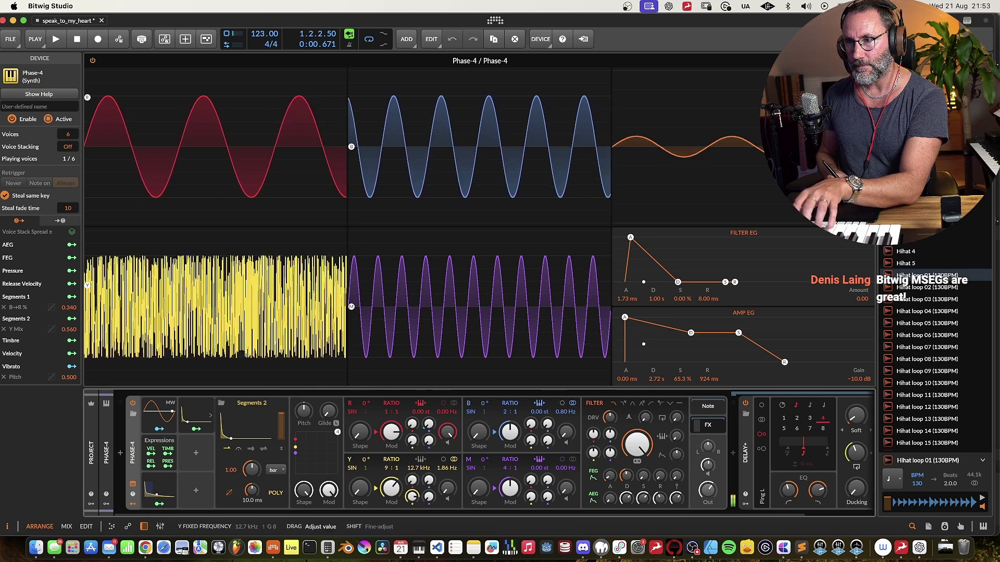
left_click_drag(420, 468, 420, 455)
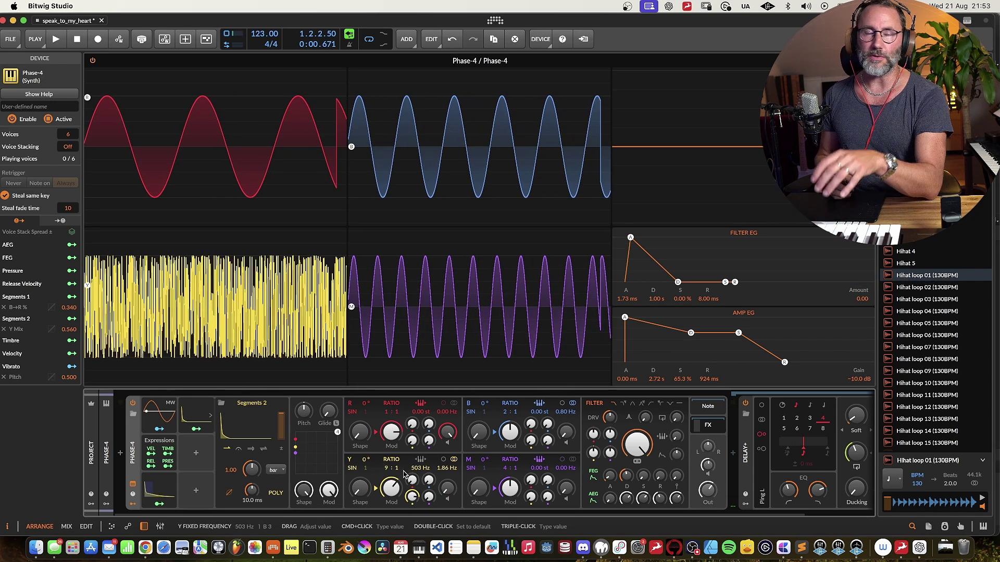
left_click_drag(389, 481, 420, 470)
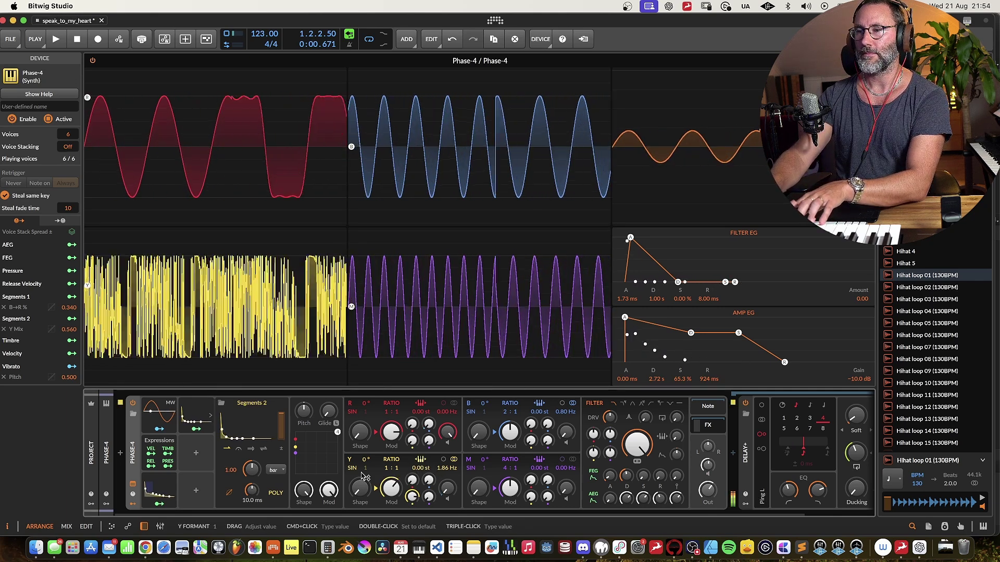
mouse_move(447, 468)
left_mouse_down()
mouse_move(447, 452)
mouse_move(447, 469)
left_mouse_up()
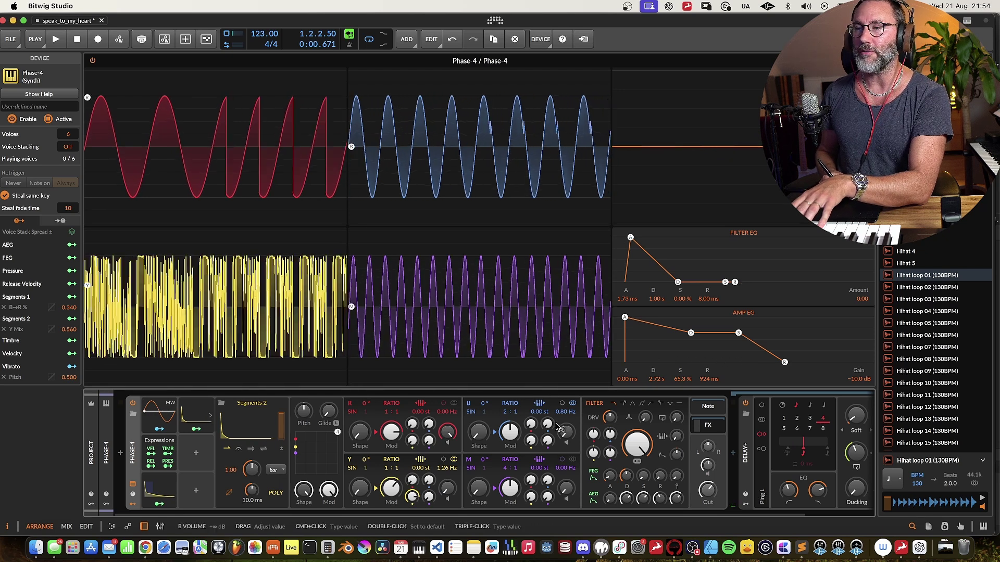
Set the B oscillator to a 3:1 ratio with a +6.00 st pitch offset and the R oscillator to a 2:1 ratio
left_click_drag(509, 412, 538, 397)
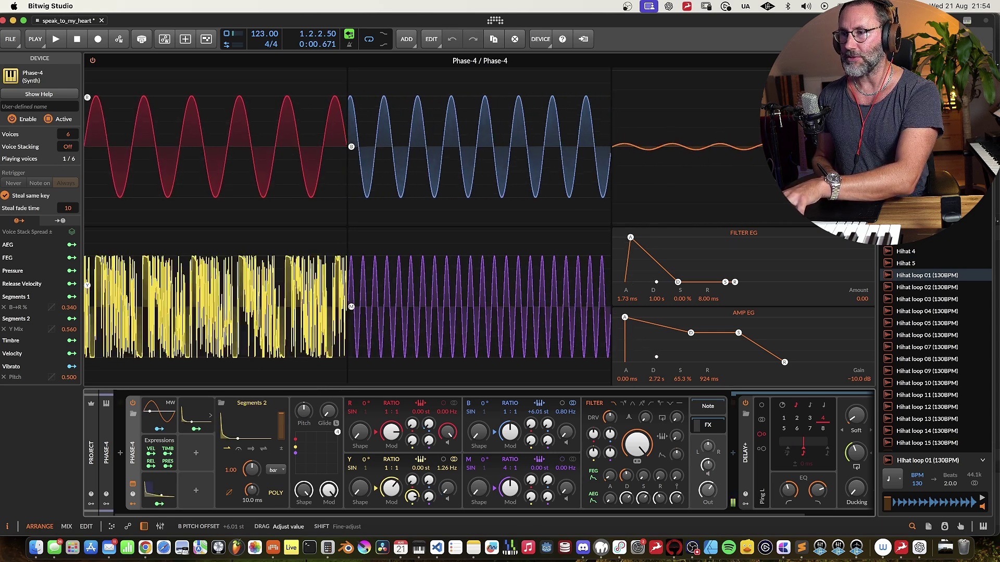
left_click_drag(538, 397, 498, 408)
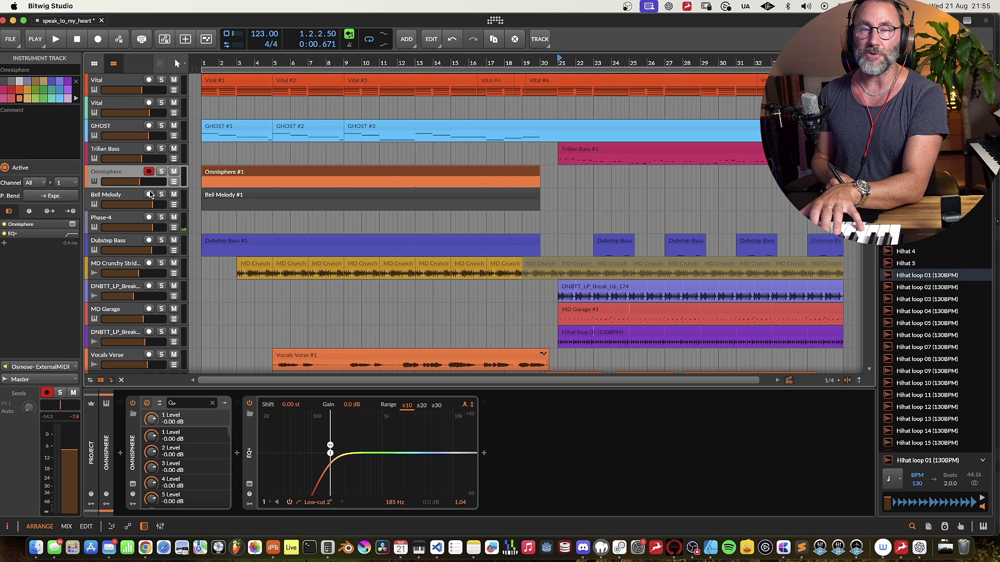
Audition the soloed Omnisphere track from bar 1 as a reference for the bell sound, and return to the Phase-4 track
left_click(209, 64)
key("space")
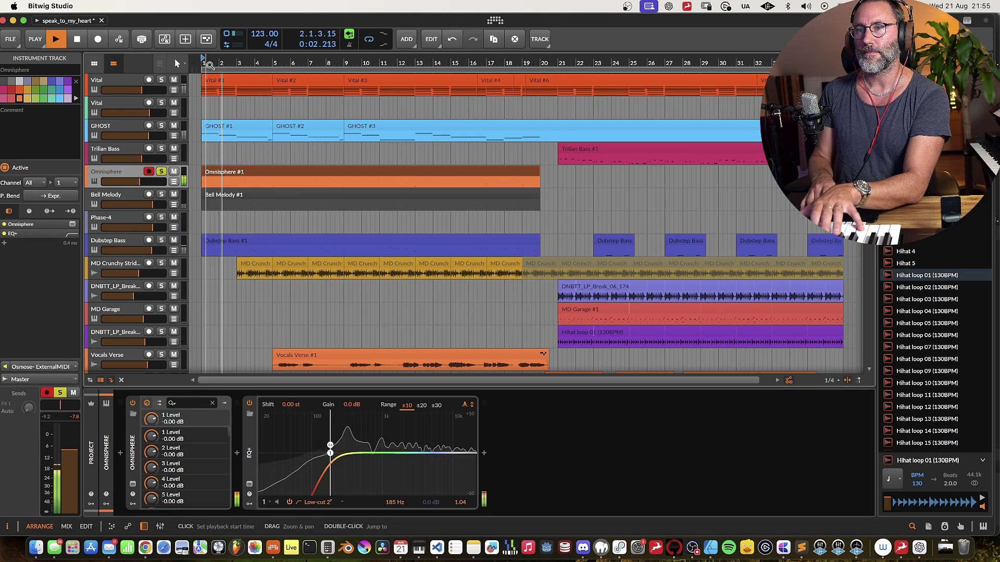
key("space")
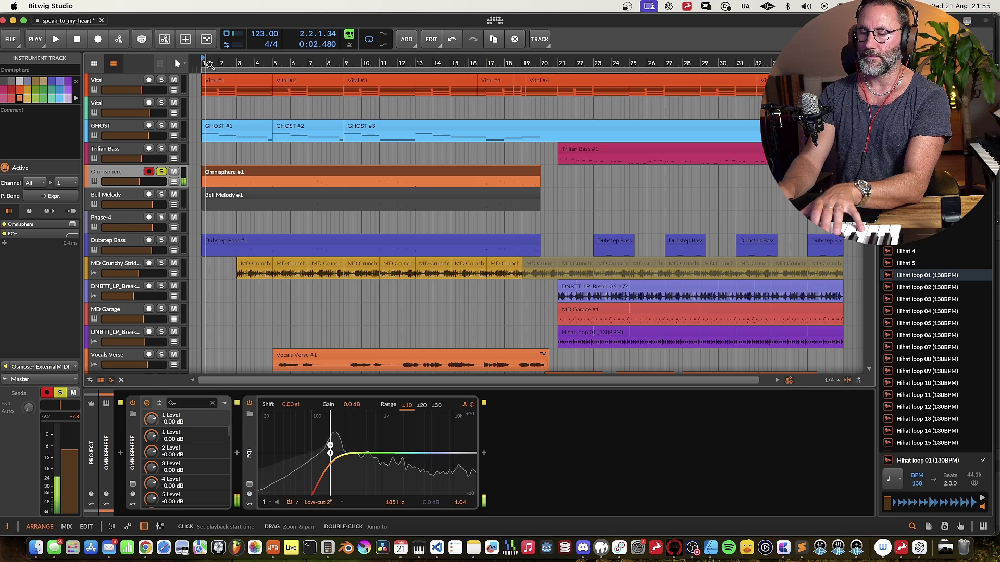
left_click(135, 212)
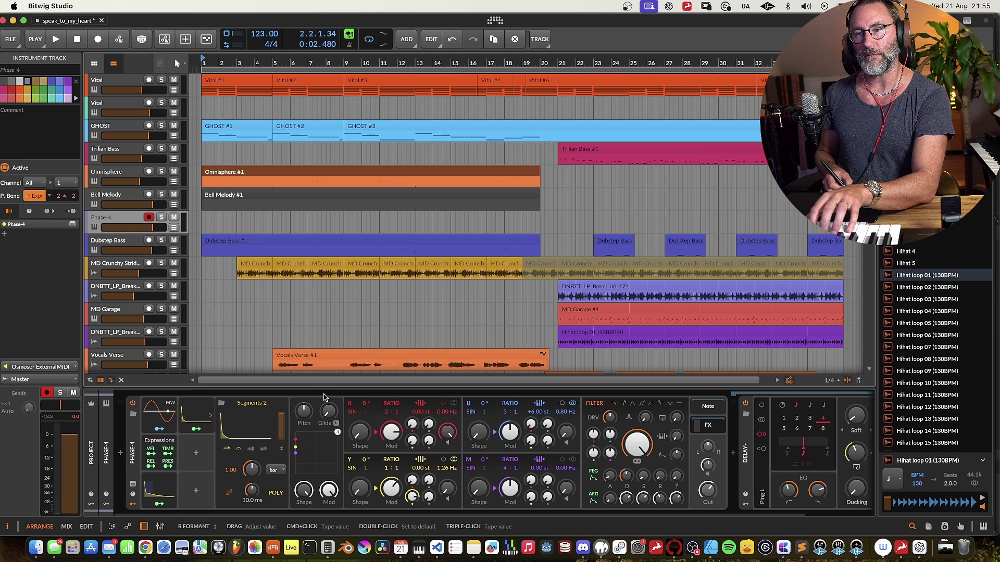
left_click(161, 172)
key("space")
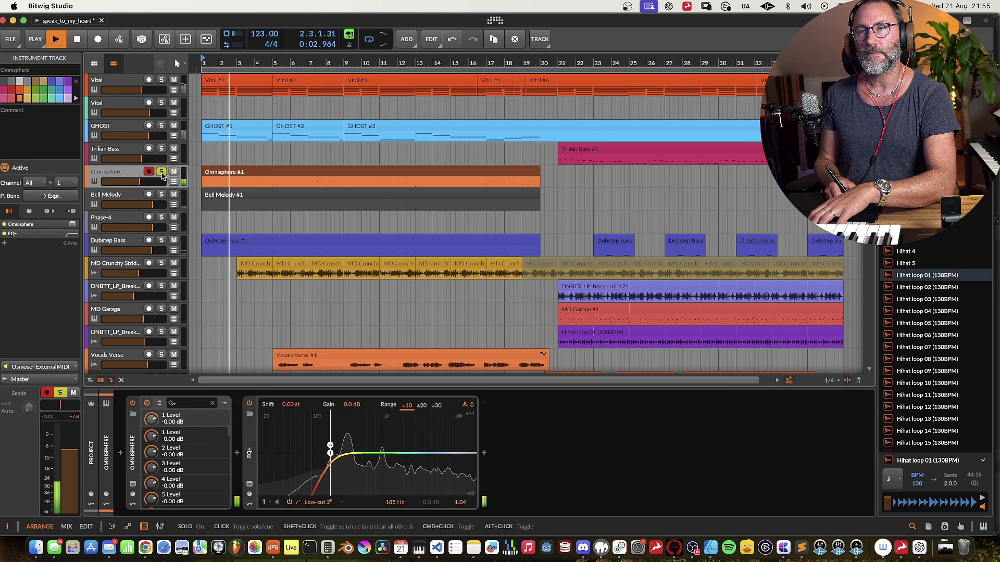
key("space")
left_click(162, 172)
left_click(129, 218)
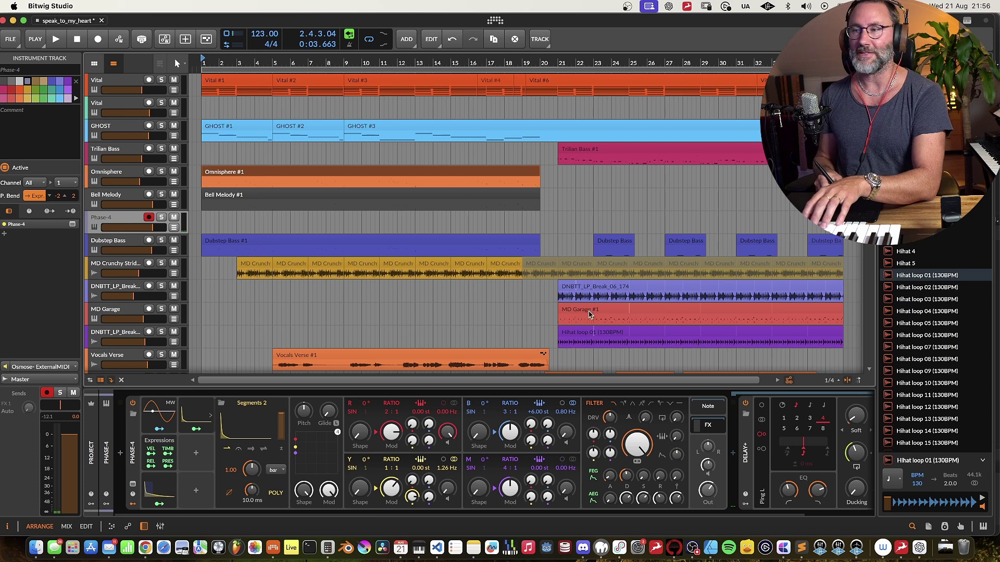
Set the B oscillator's ratio to 12:1
left_click_drag(508, 415, 507, 384)
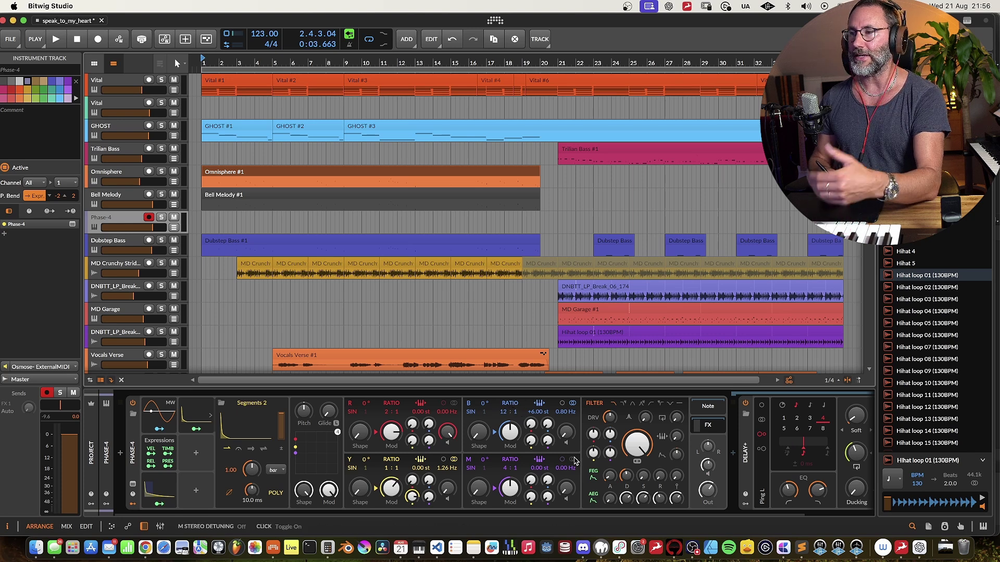
left_click_drag(703, 518, 630, 518)
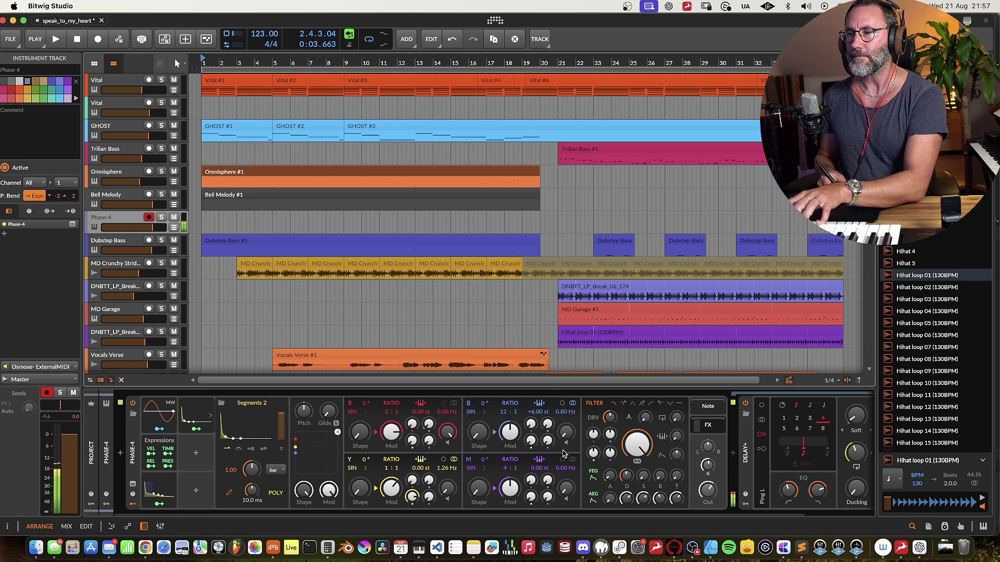
Open the first Segments modulator's curve and set its early decay point to a value of 50 %
left_click(196, 419)
left_click(211, 427)
mouse_move(154, 348)
left_click_drag(154, 348, 150, 324)
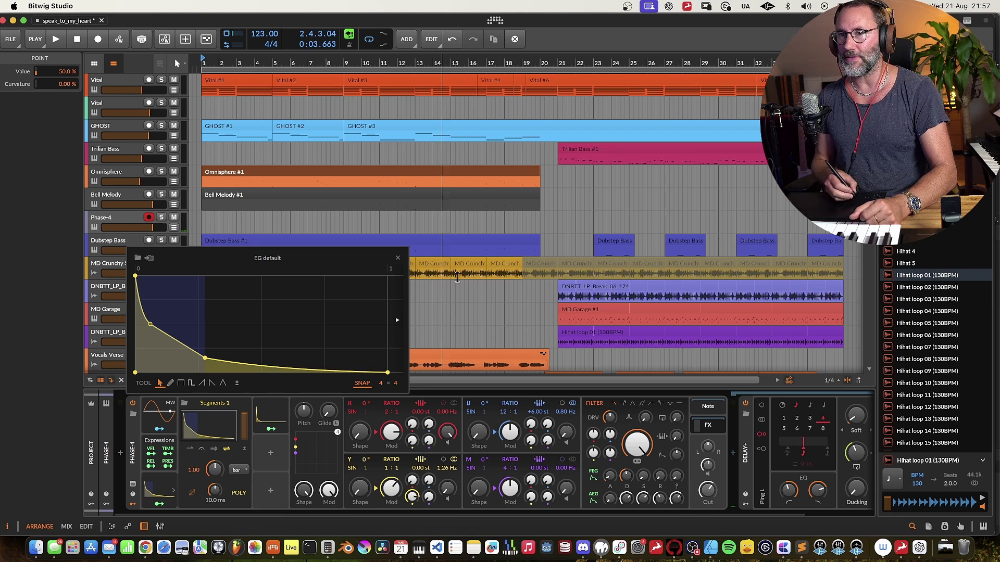
Close the curve editor and insert a ValhallaRoom reverb after Delay+ in Phase-4's FX chain
left_click(398, 259)
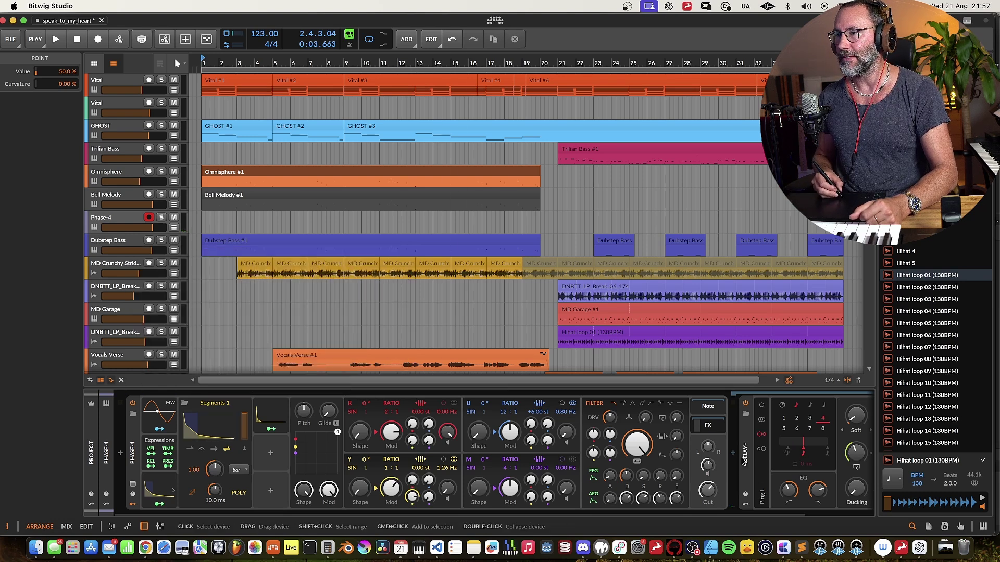
left_click(747, 495)
left_click_drag(738, 515, 875, 515)
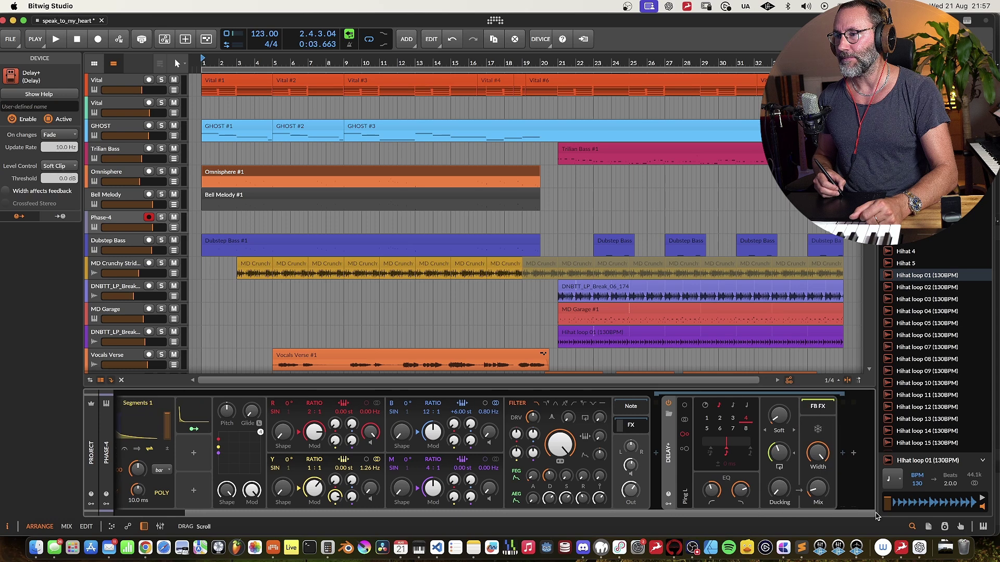
left_click(843, 455)
type("va")
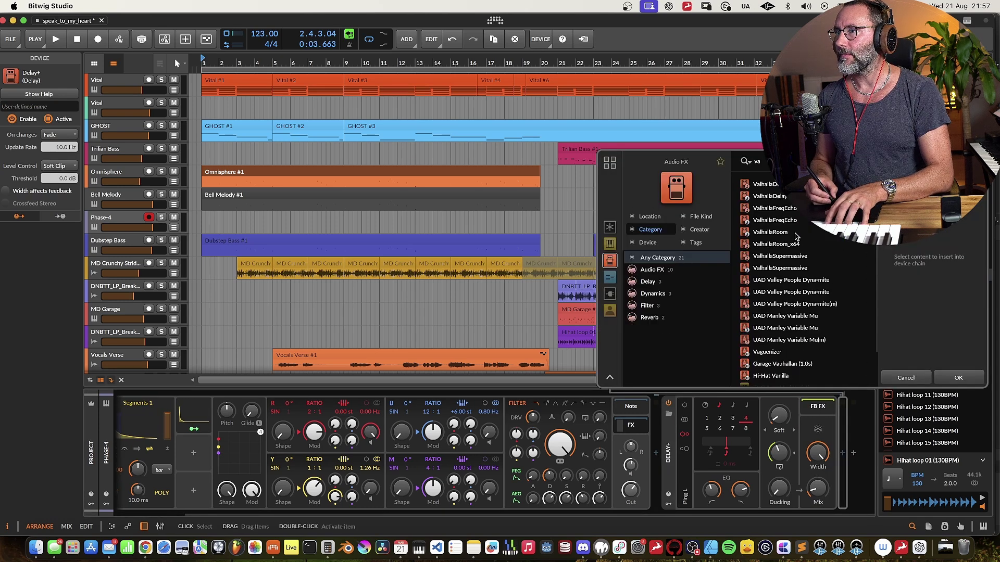
double_click(794, 234)
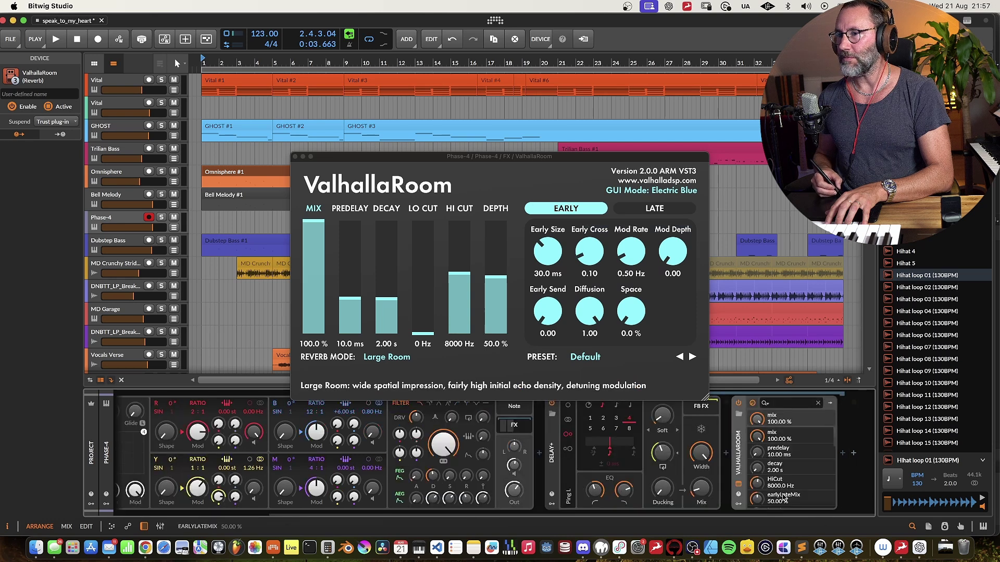
Set ValhallaRoom's decay to 14.69 s and its mix to 69.3 %, and close the plug-in window
left_click(385, 269)
left_click(316, 259)
left_click_drag(316, 259, 314, 255)
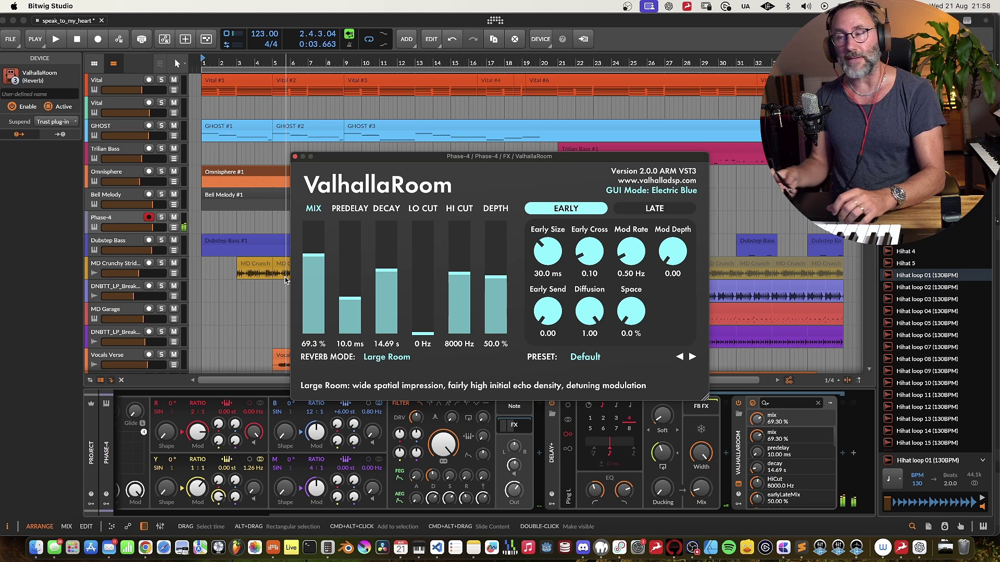
left_click(295, 157)
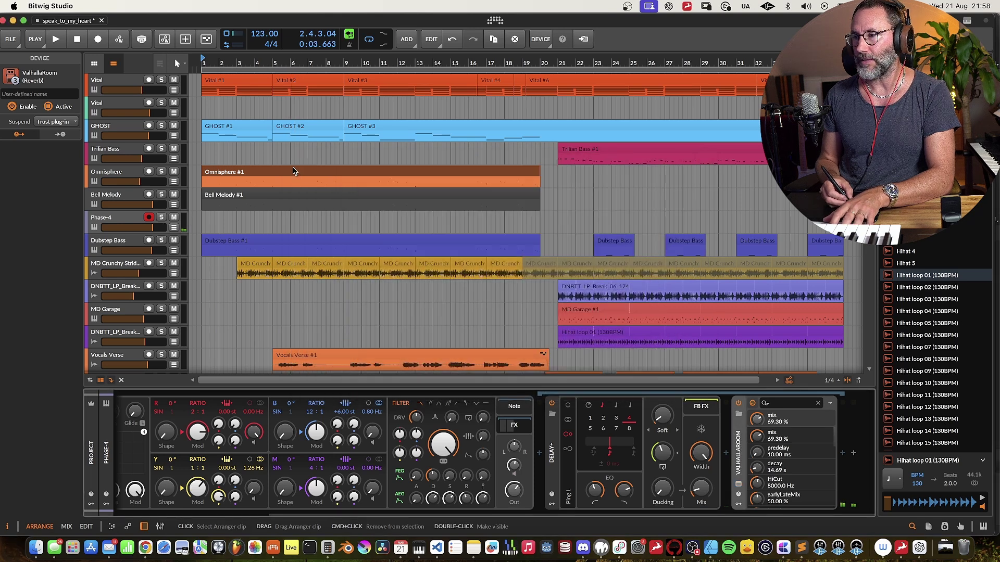